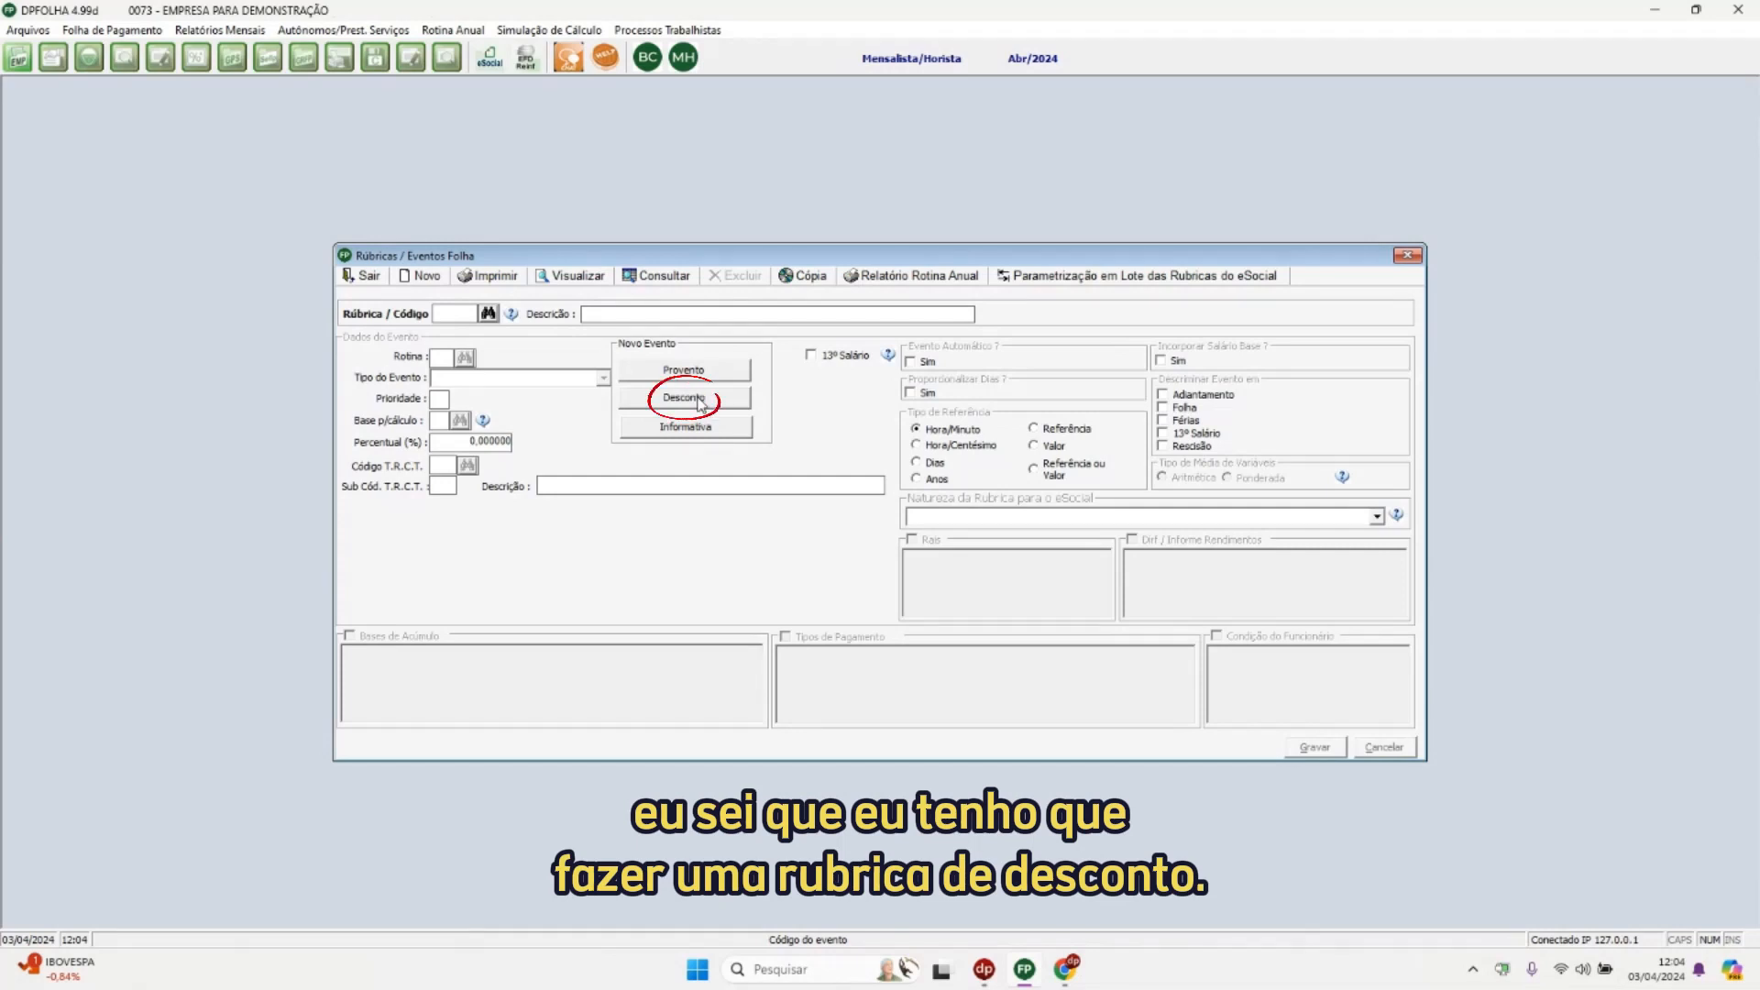
Create a new discount (Desconto) rubric without copying an existing event and describe it as "BASE INSS MÚLTIPLO VÍNCULO"
left_click(700, 399)
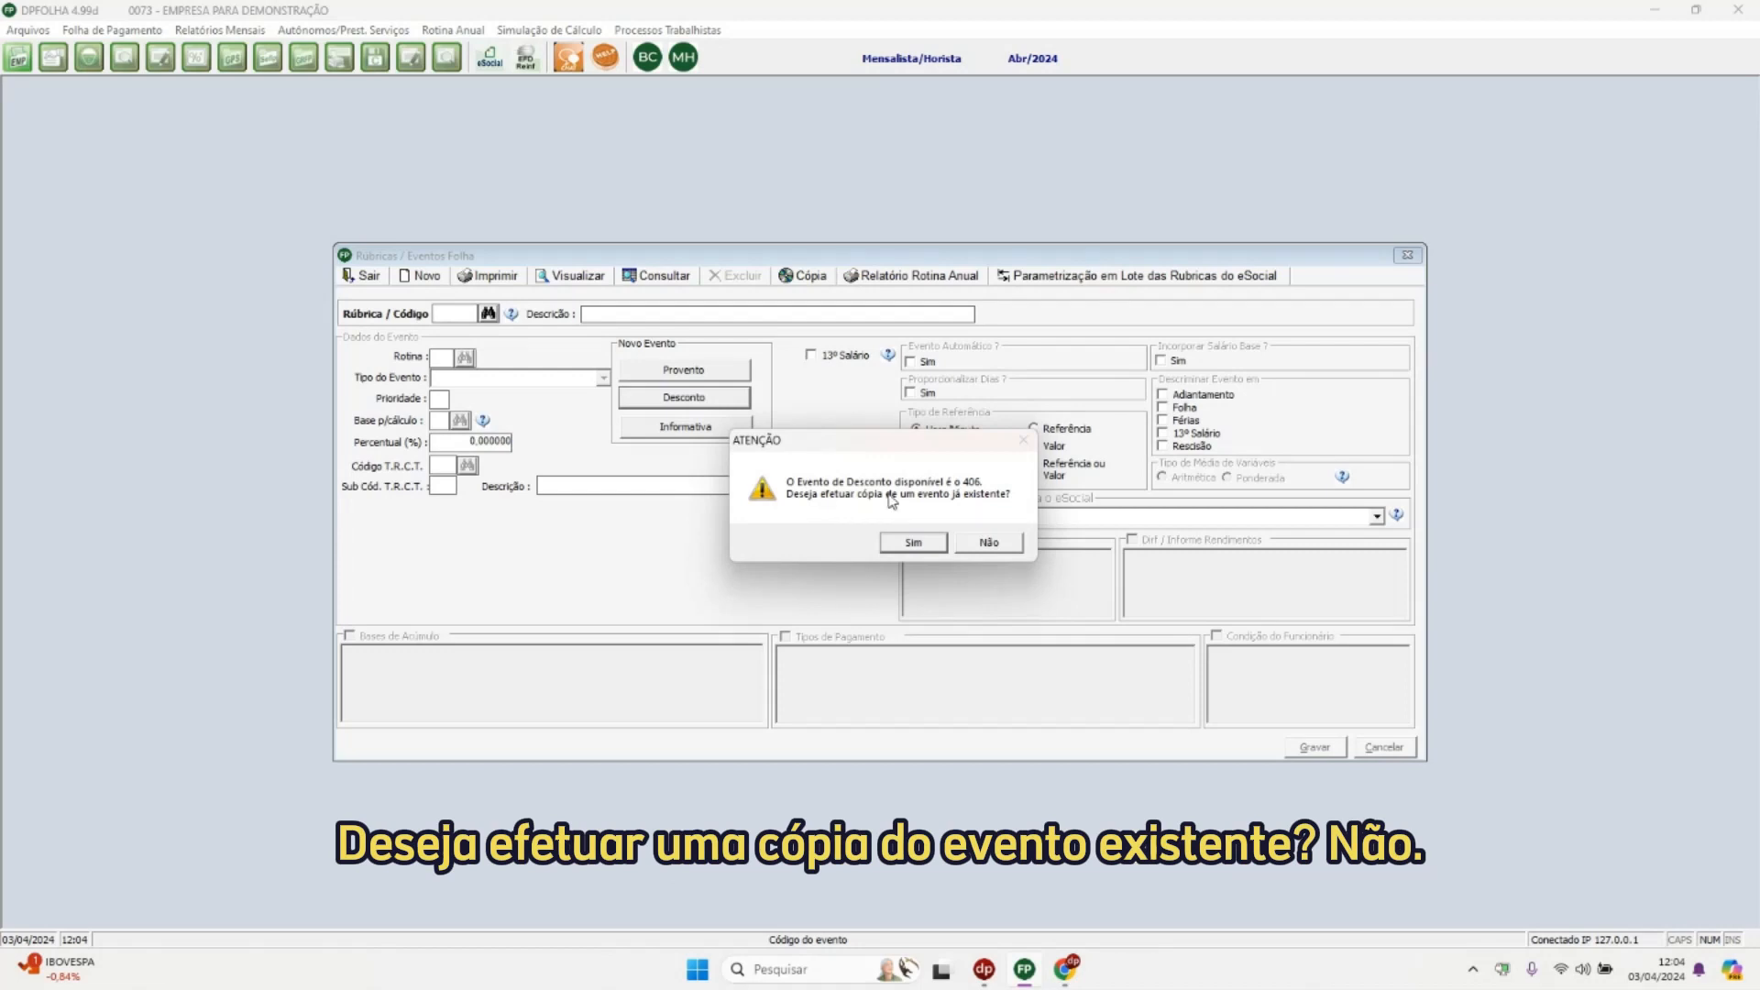
left_click(990, 543)
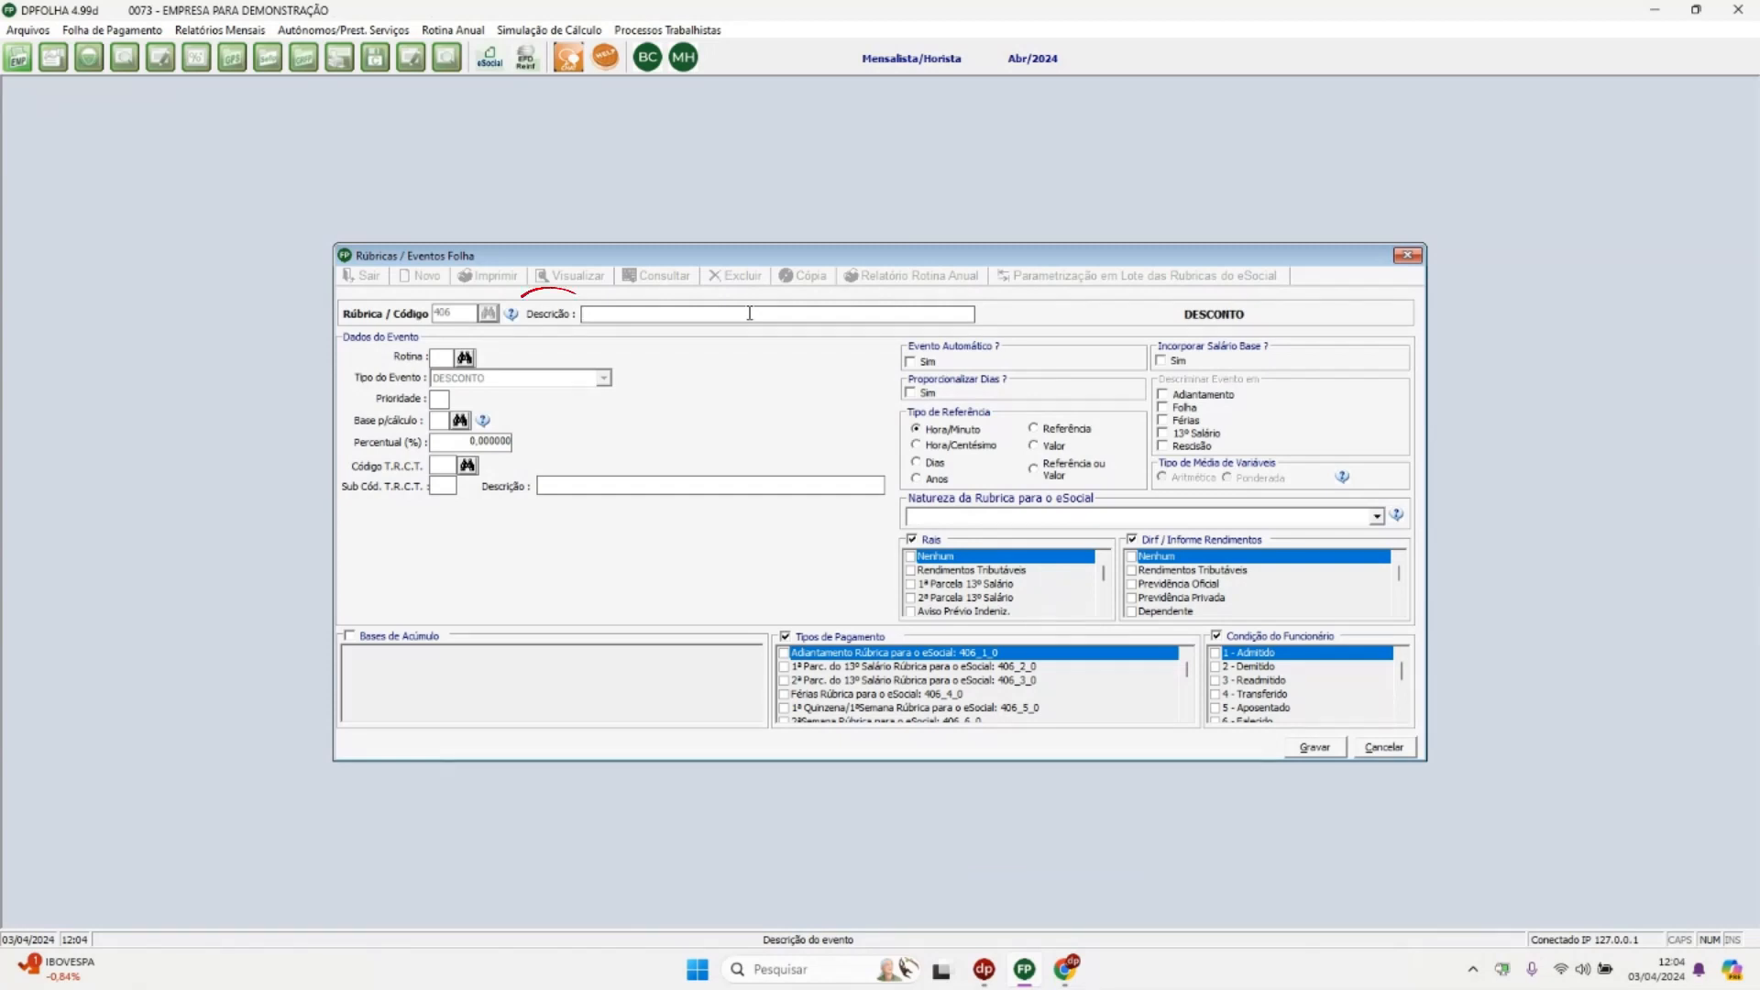
type("BASE IN")
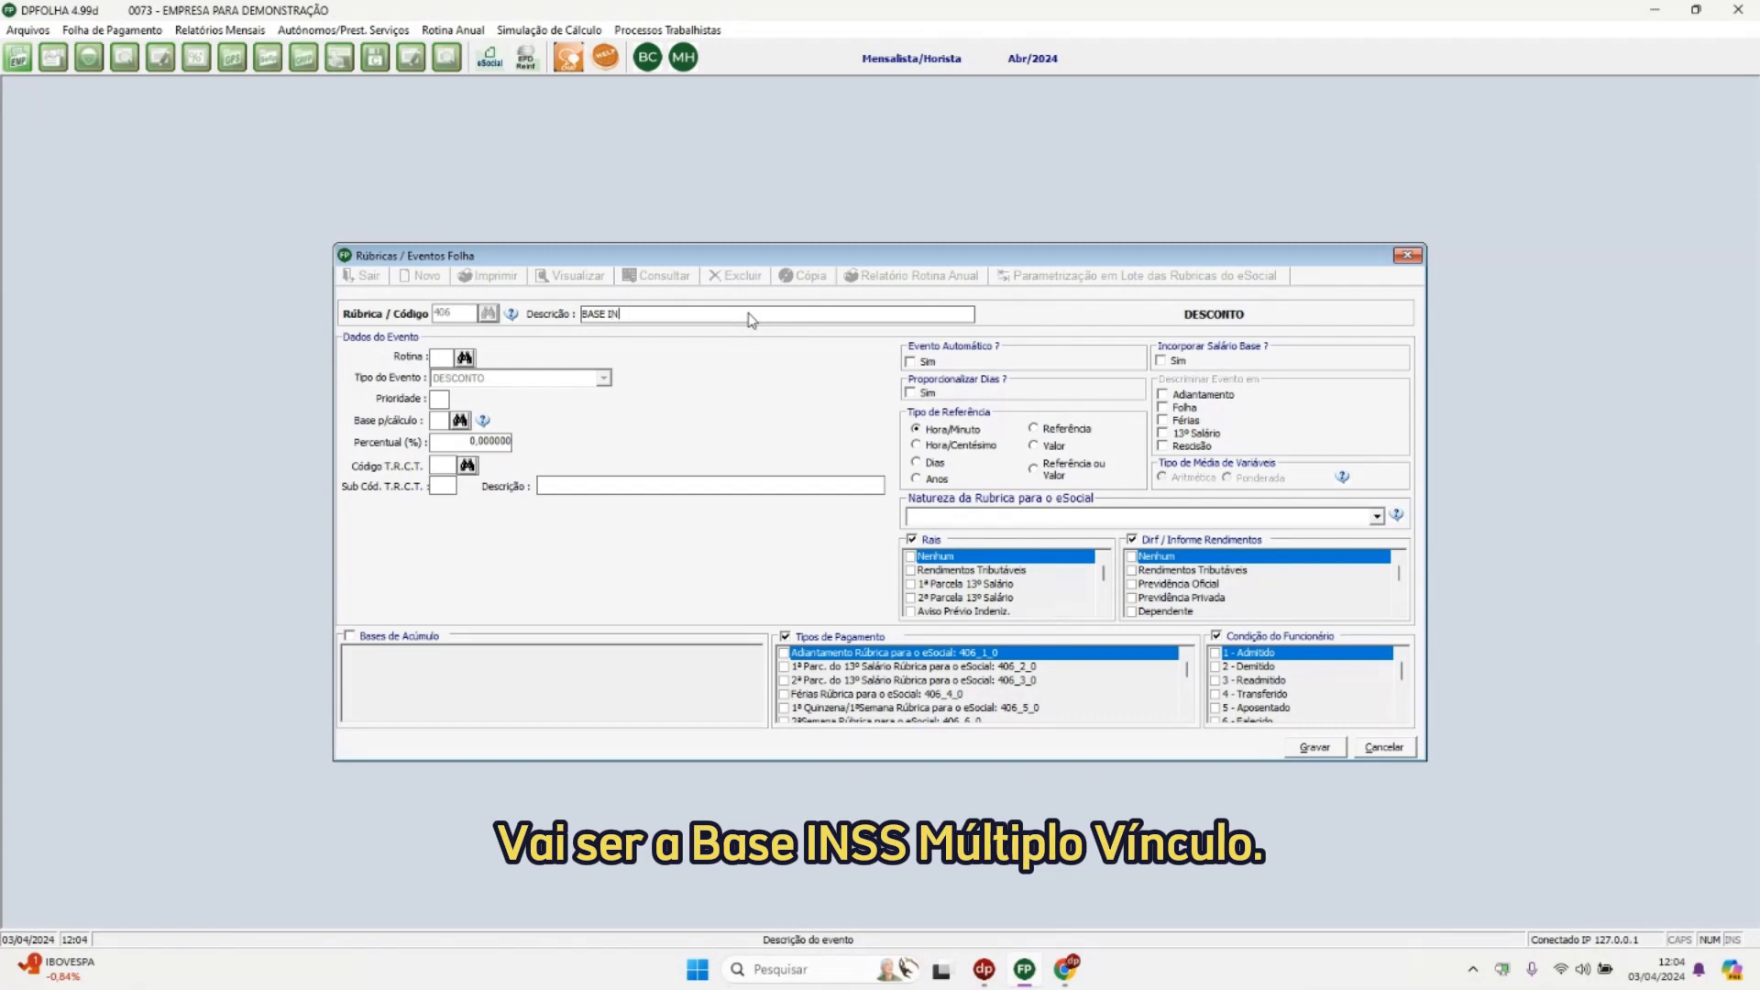
type("SS MÚLTIPLO V")
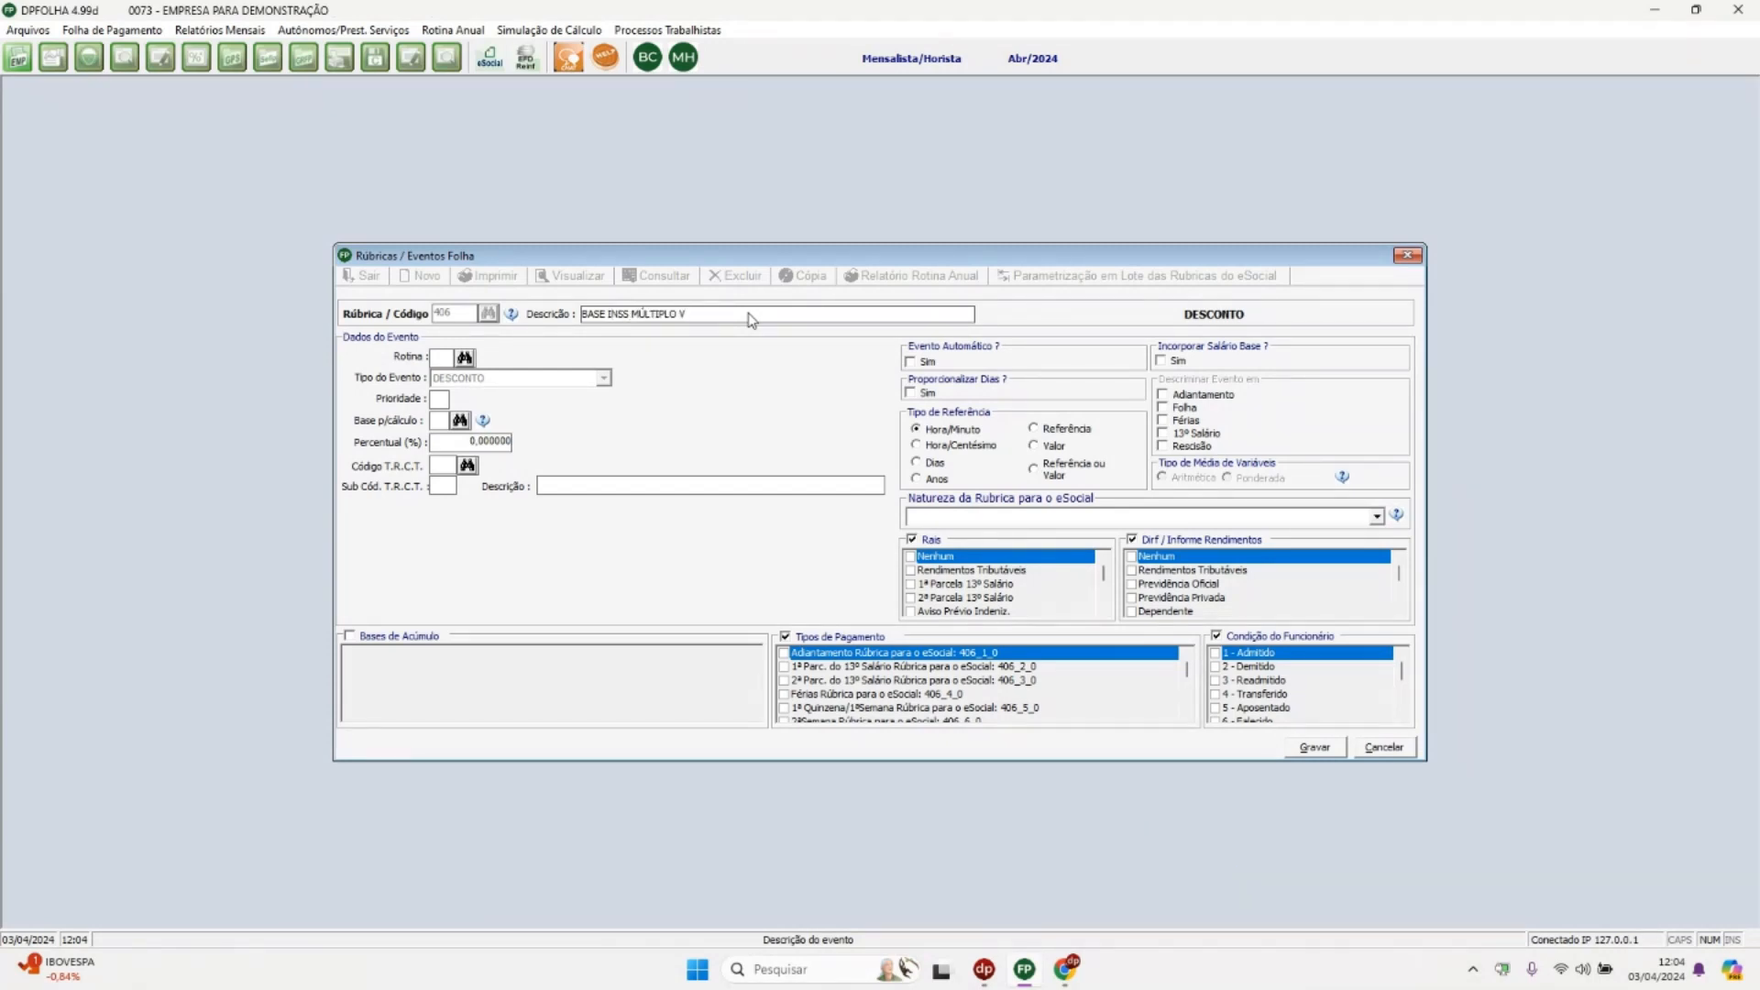
type("ÍNCULO")
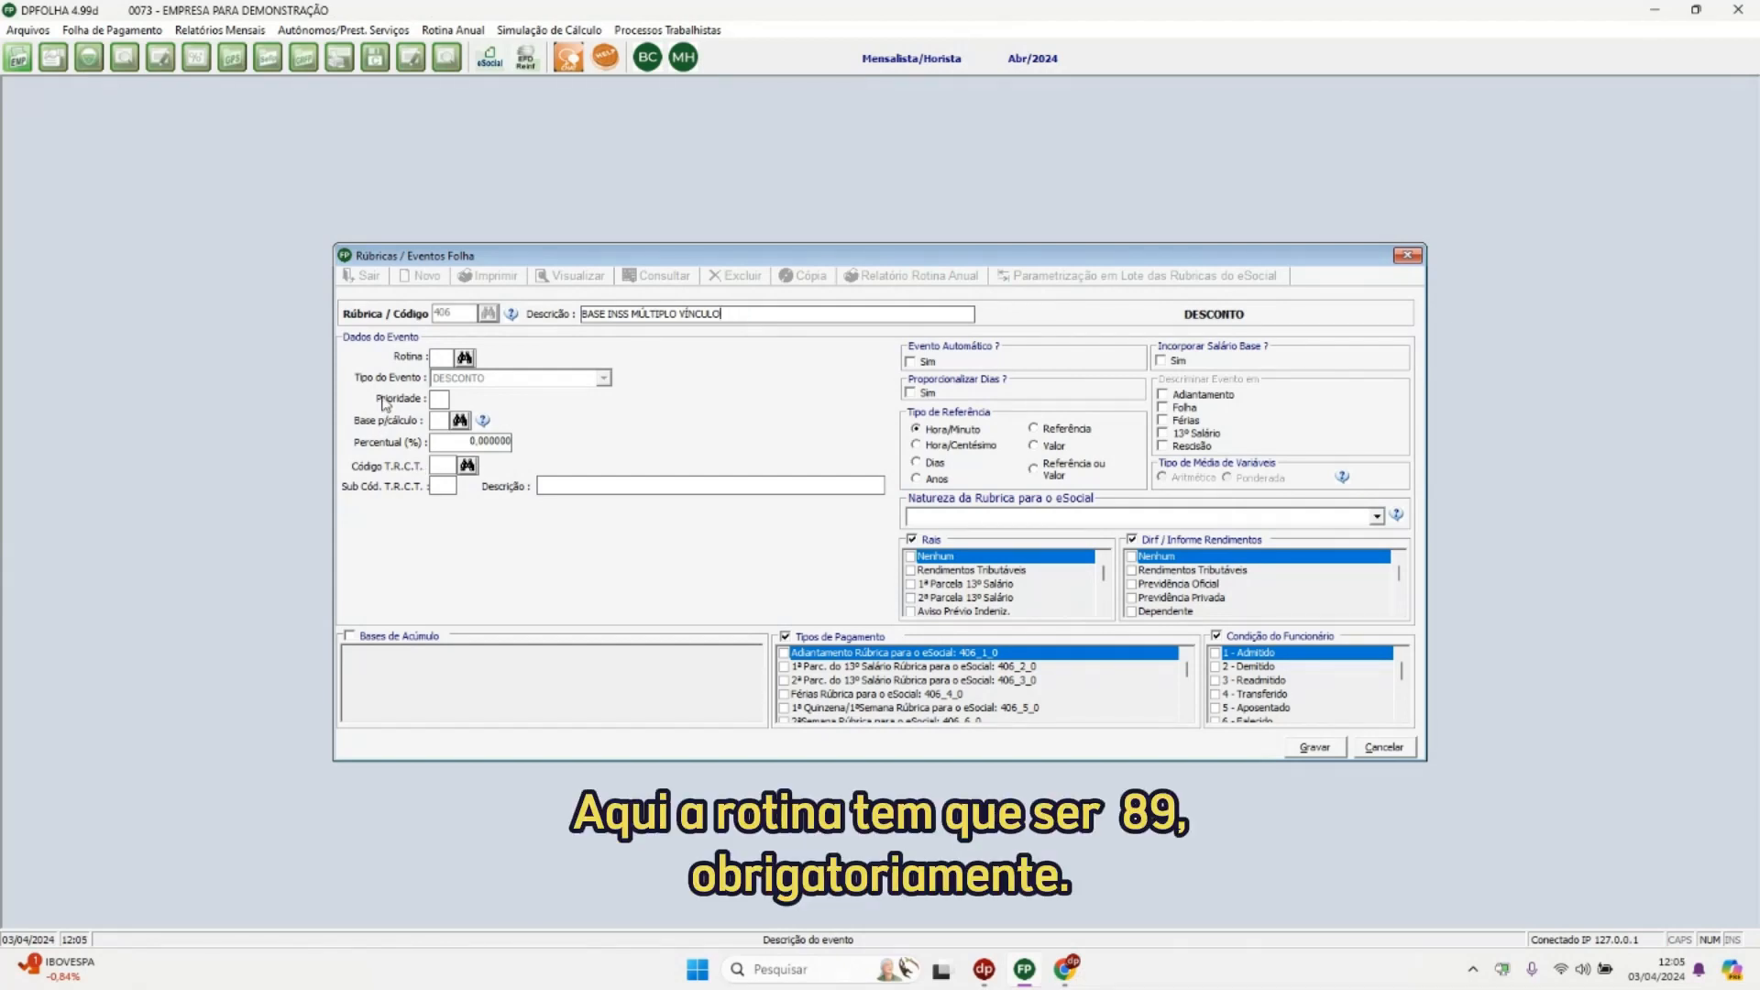
Set the rubric's Rotina to 89, Prioridade to 9 and Tipo de Referência to Valor
left_click(441, 360)
type("89")
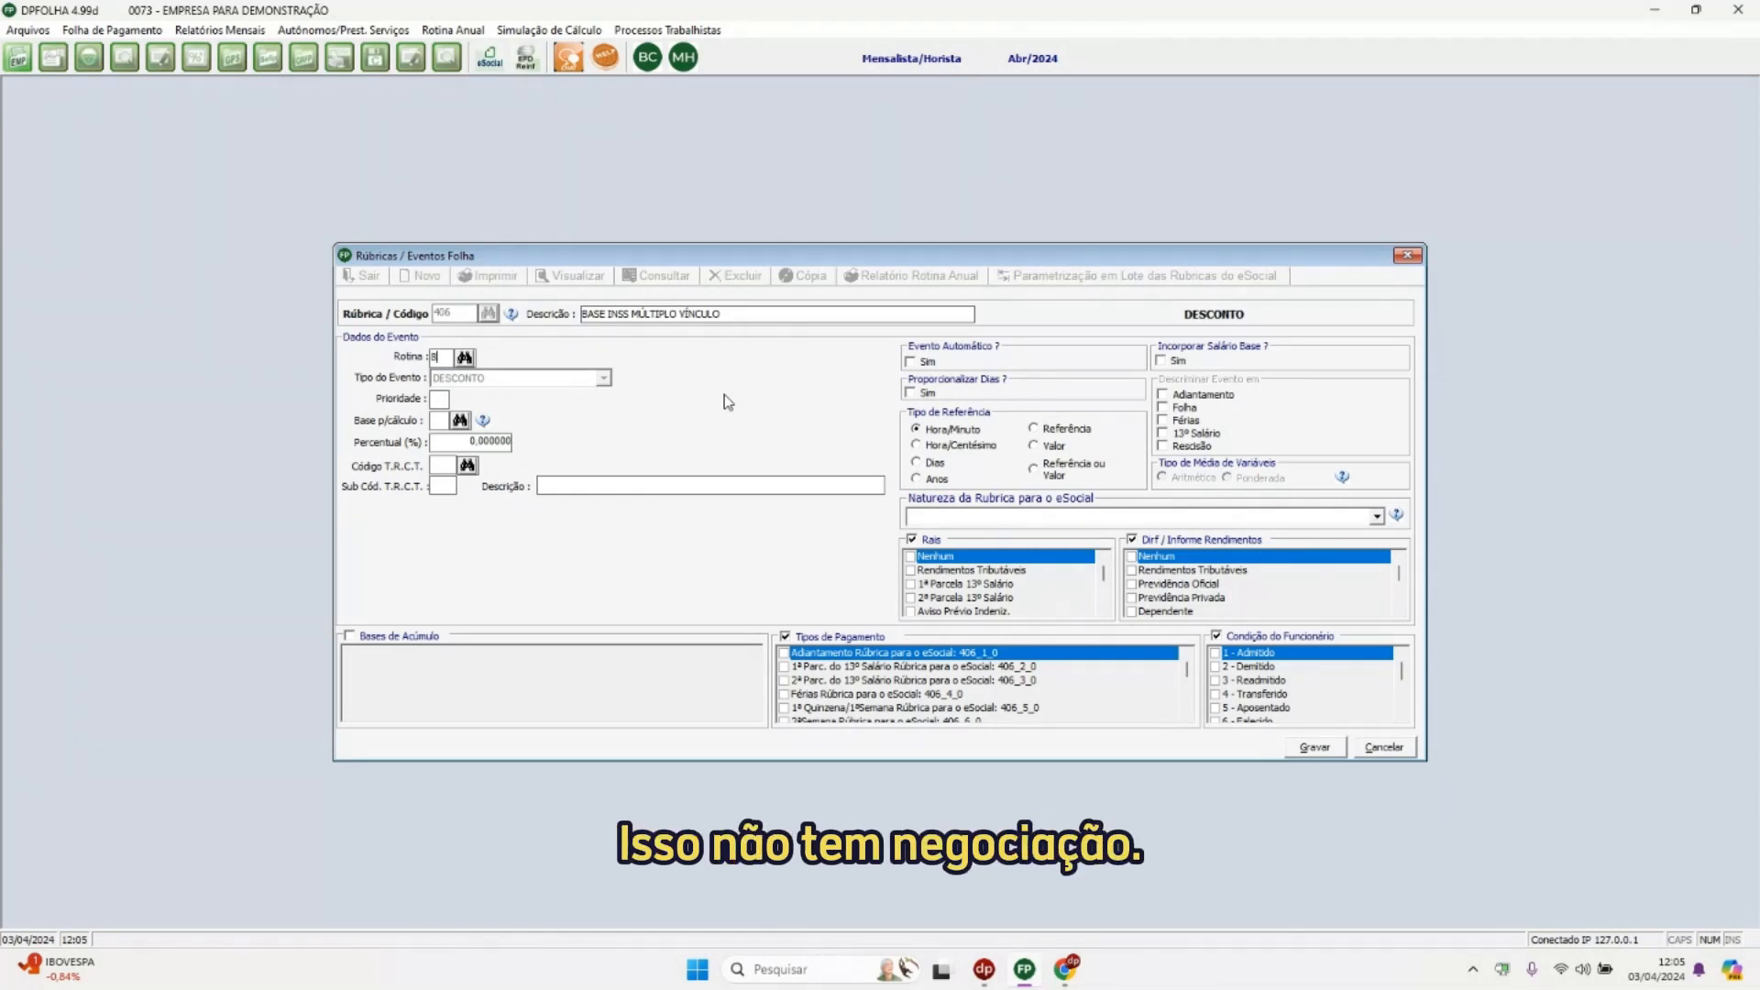
left_click(441, 399)
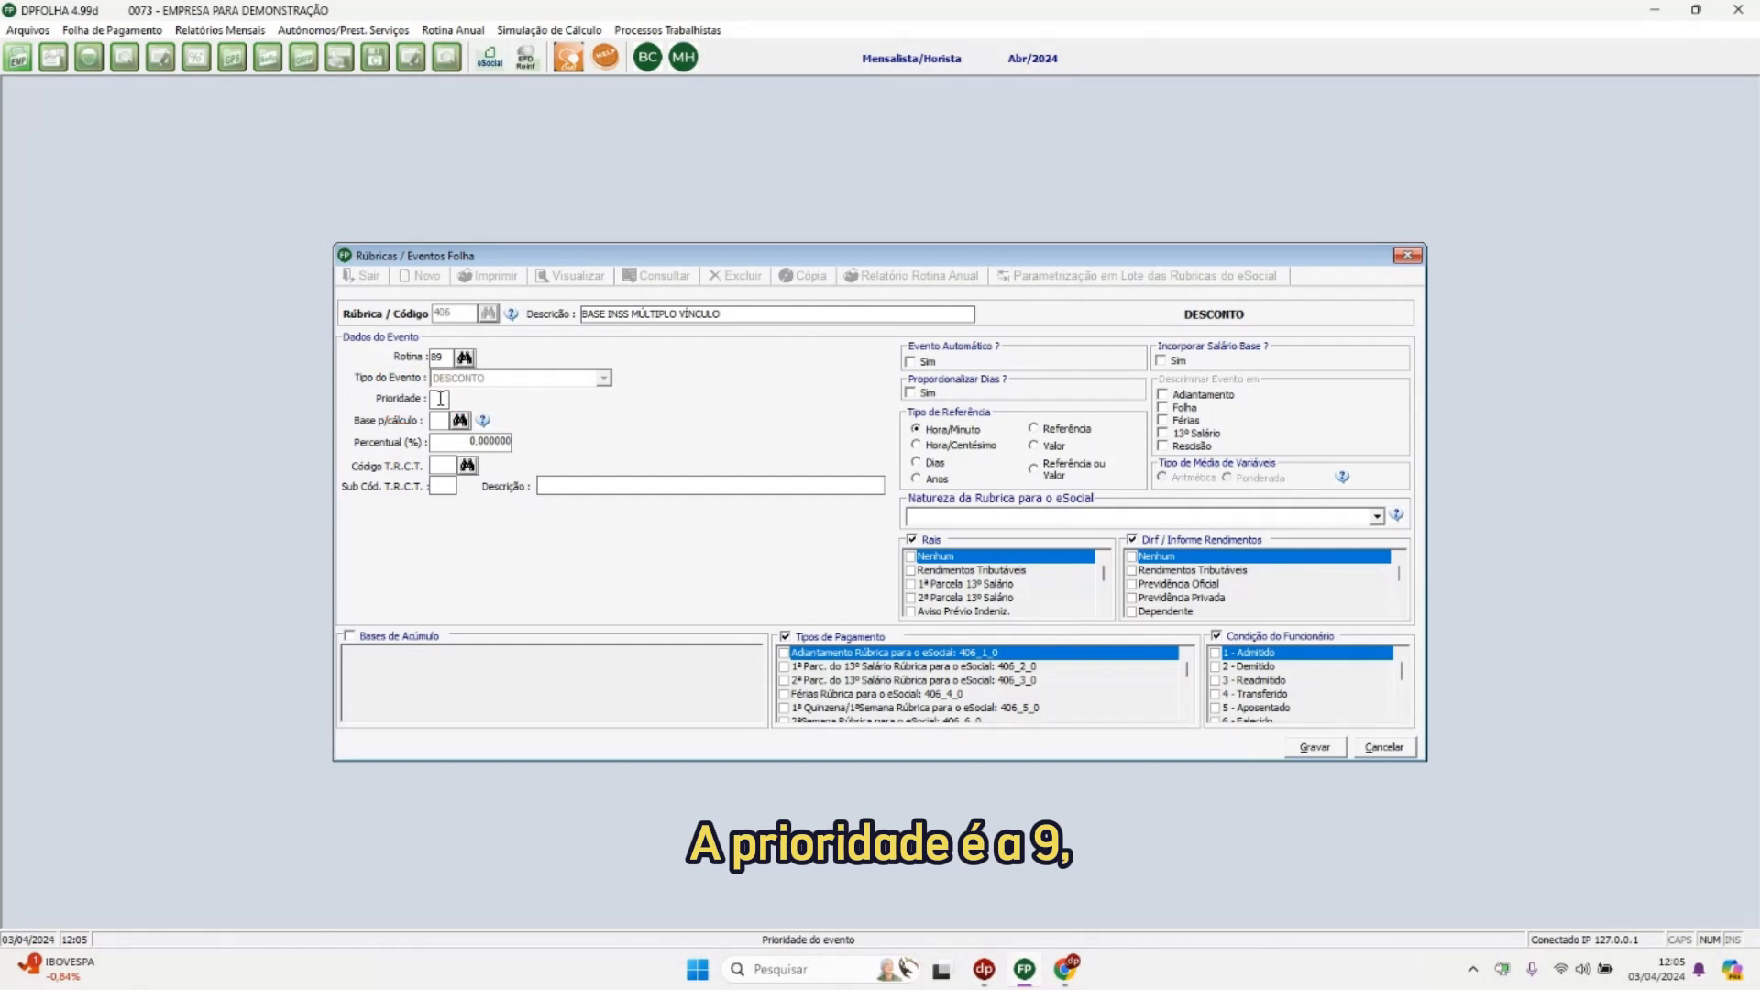
type("9")
key("Tab")
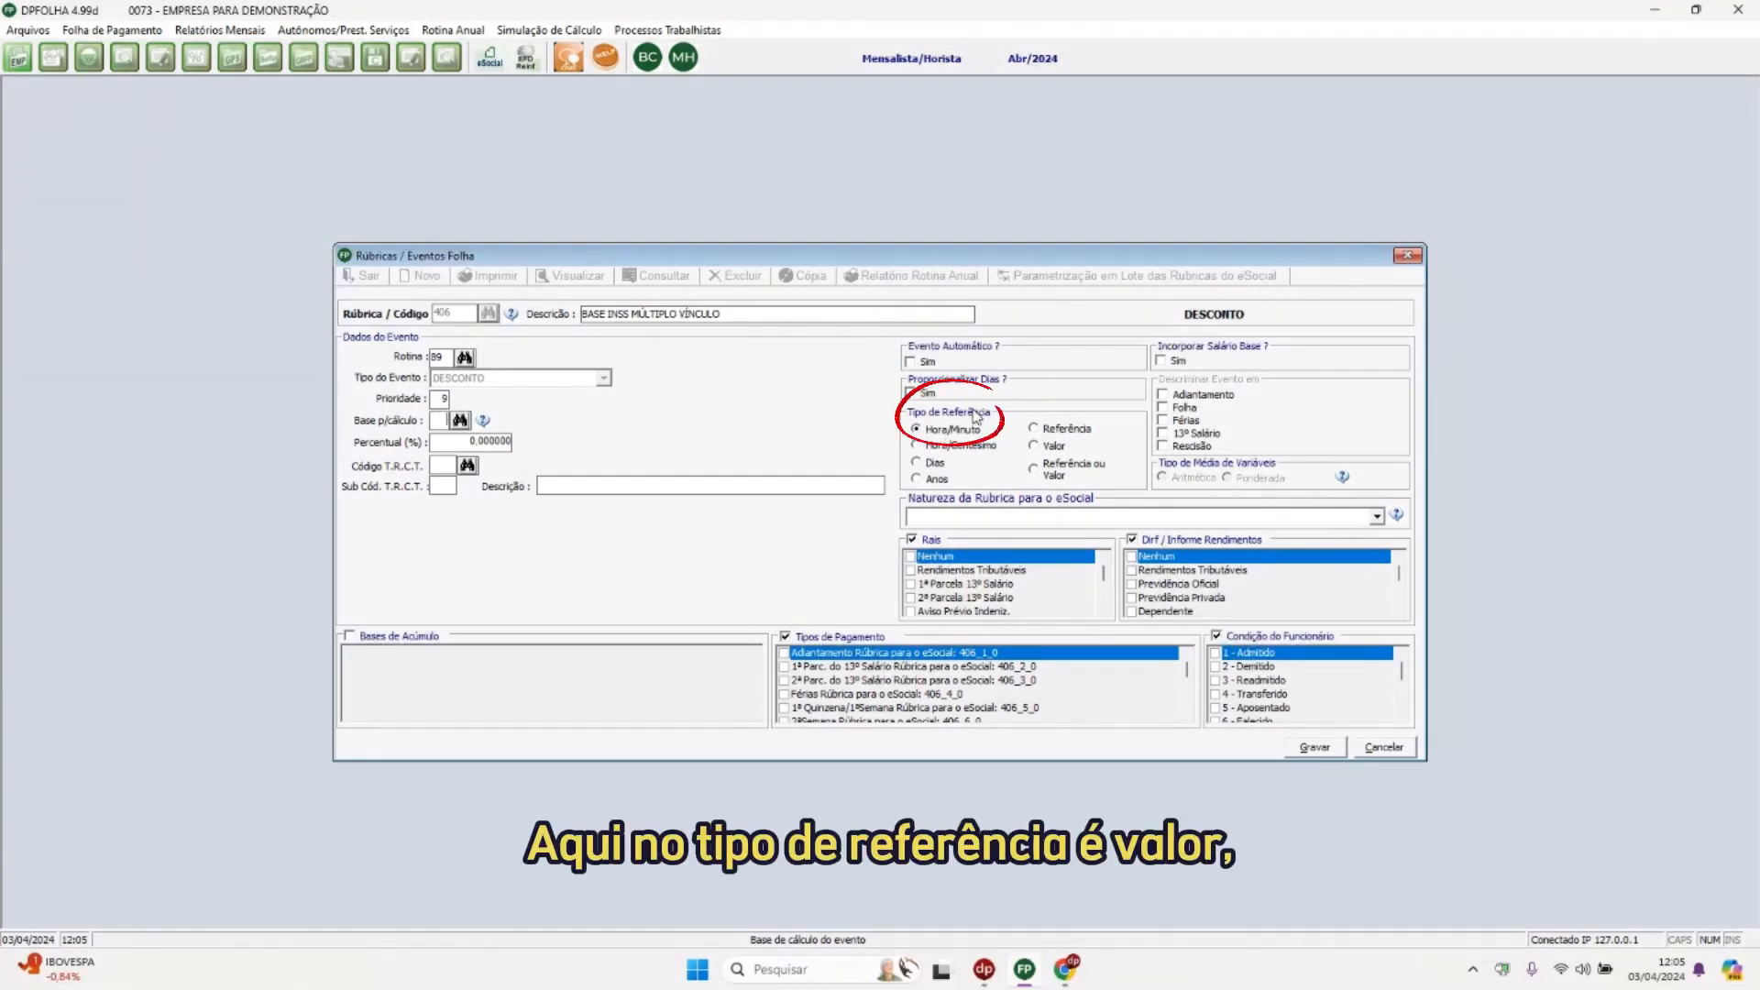
left_click(1043, 448)
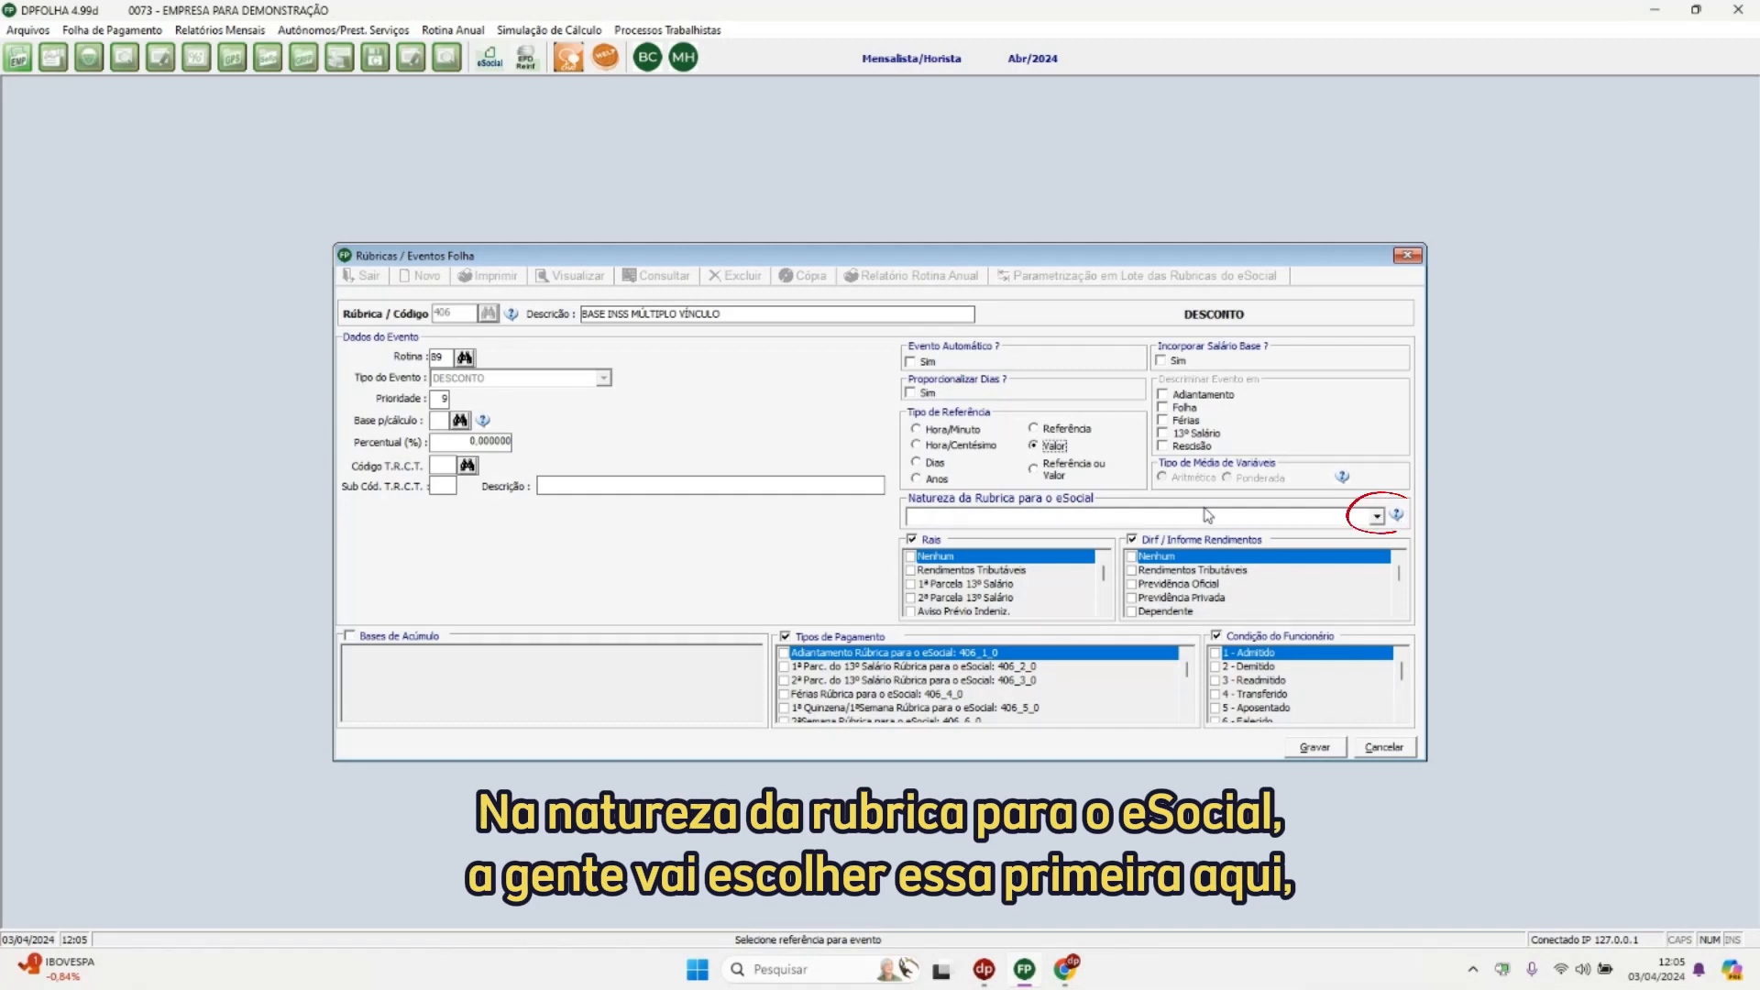
Set the eSocial nature to 9999-Desconsiderar evento para eSocial and mark Nenhum for both Rais and Dirf / Informe Rendimentos
left_click(1377, 516)
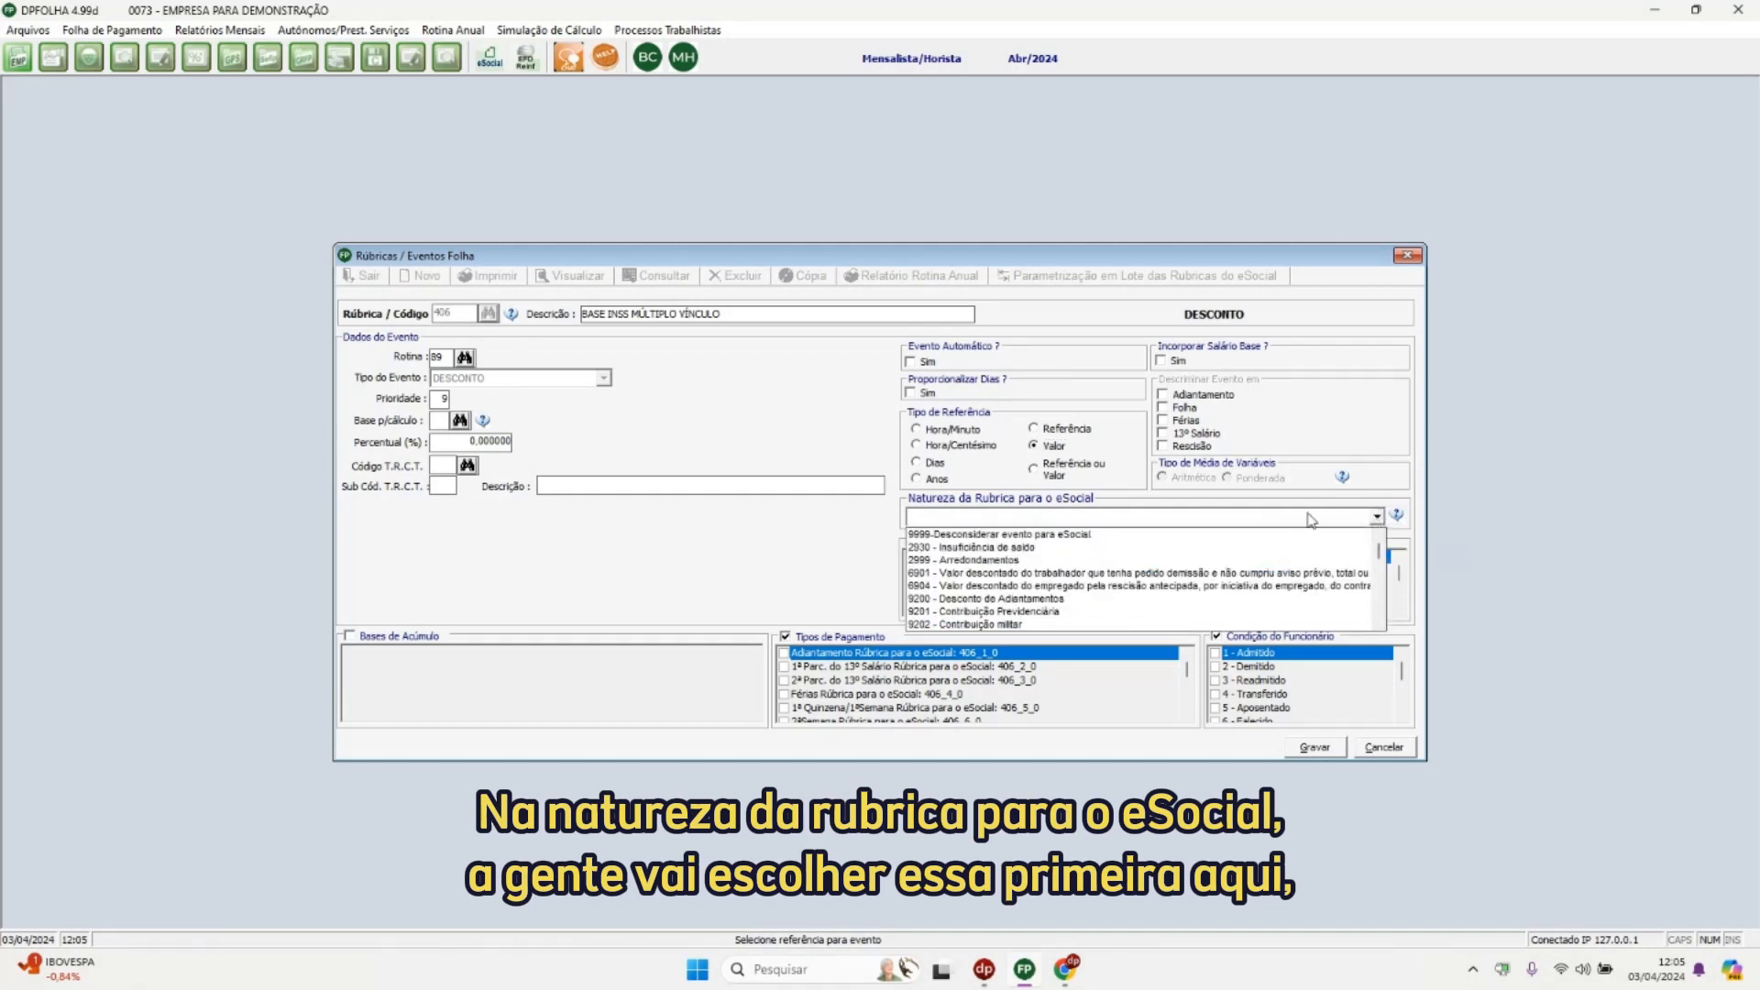
left_click(980, 536)
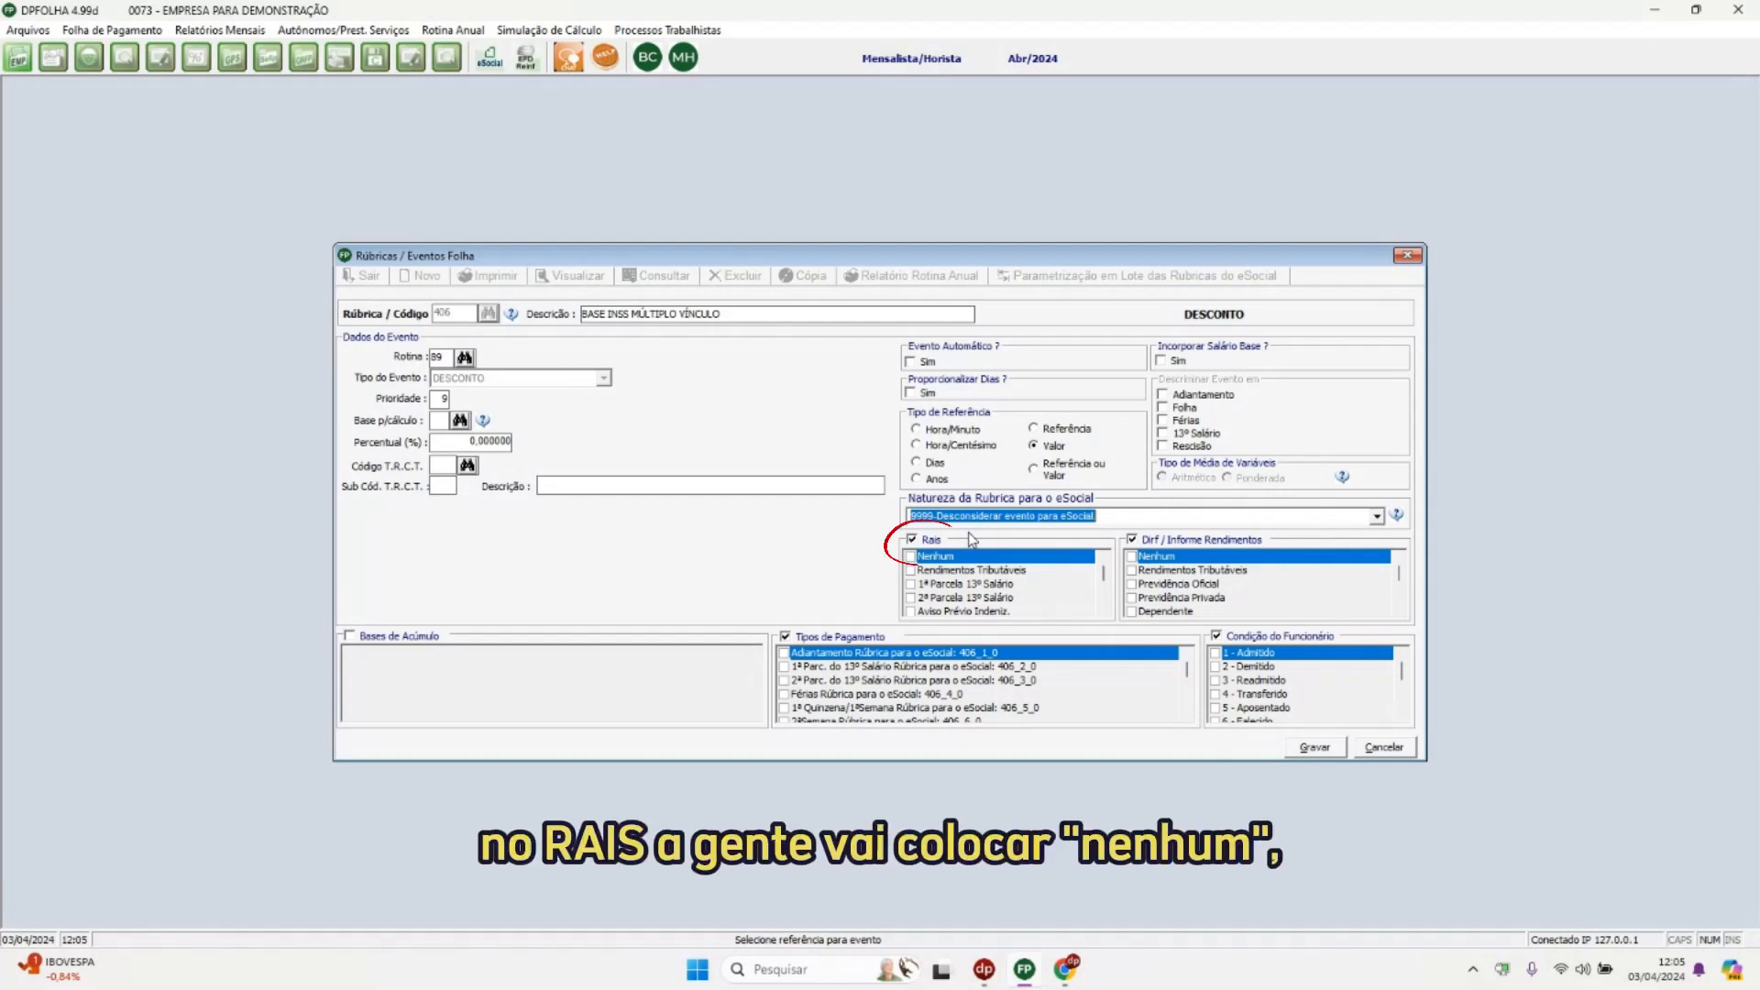
left_click(910, 557)
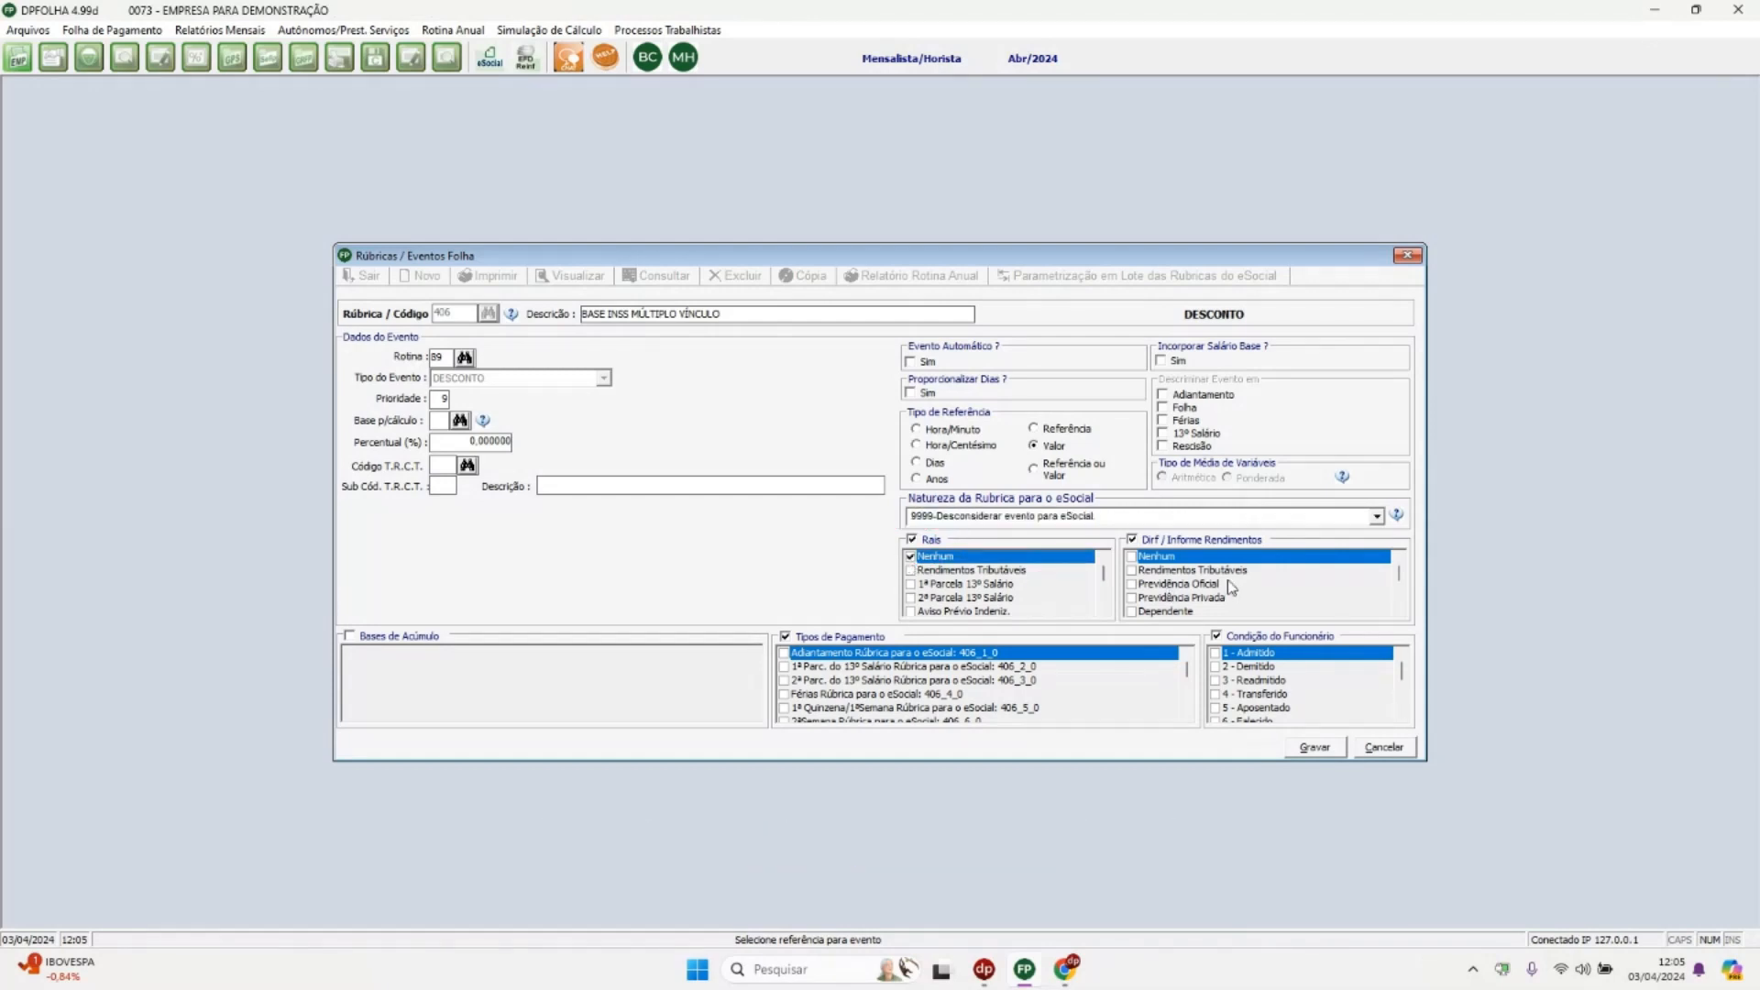
left_click(1133, 558)
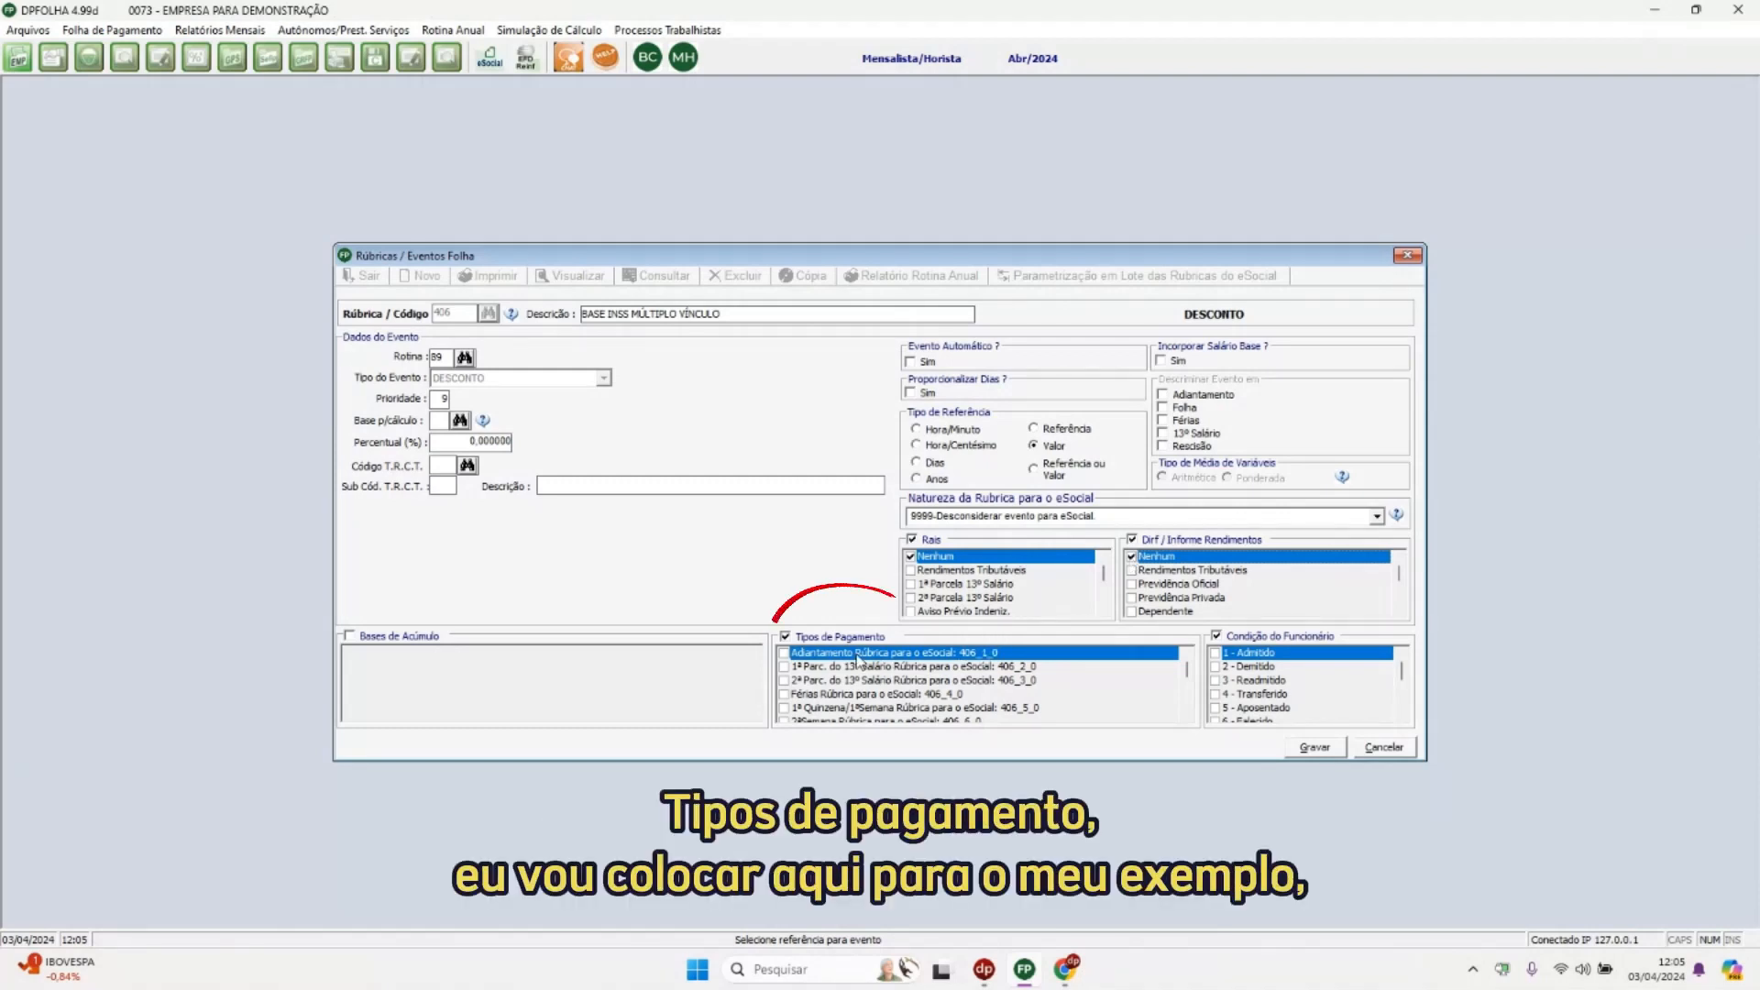
Mark payment type Mensalista/Horista and employee condition 1 - Admitido, and save the rubric
scroll(871, 683, "down", 2)
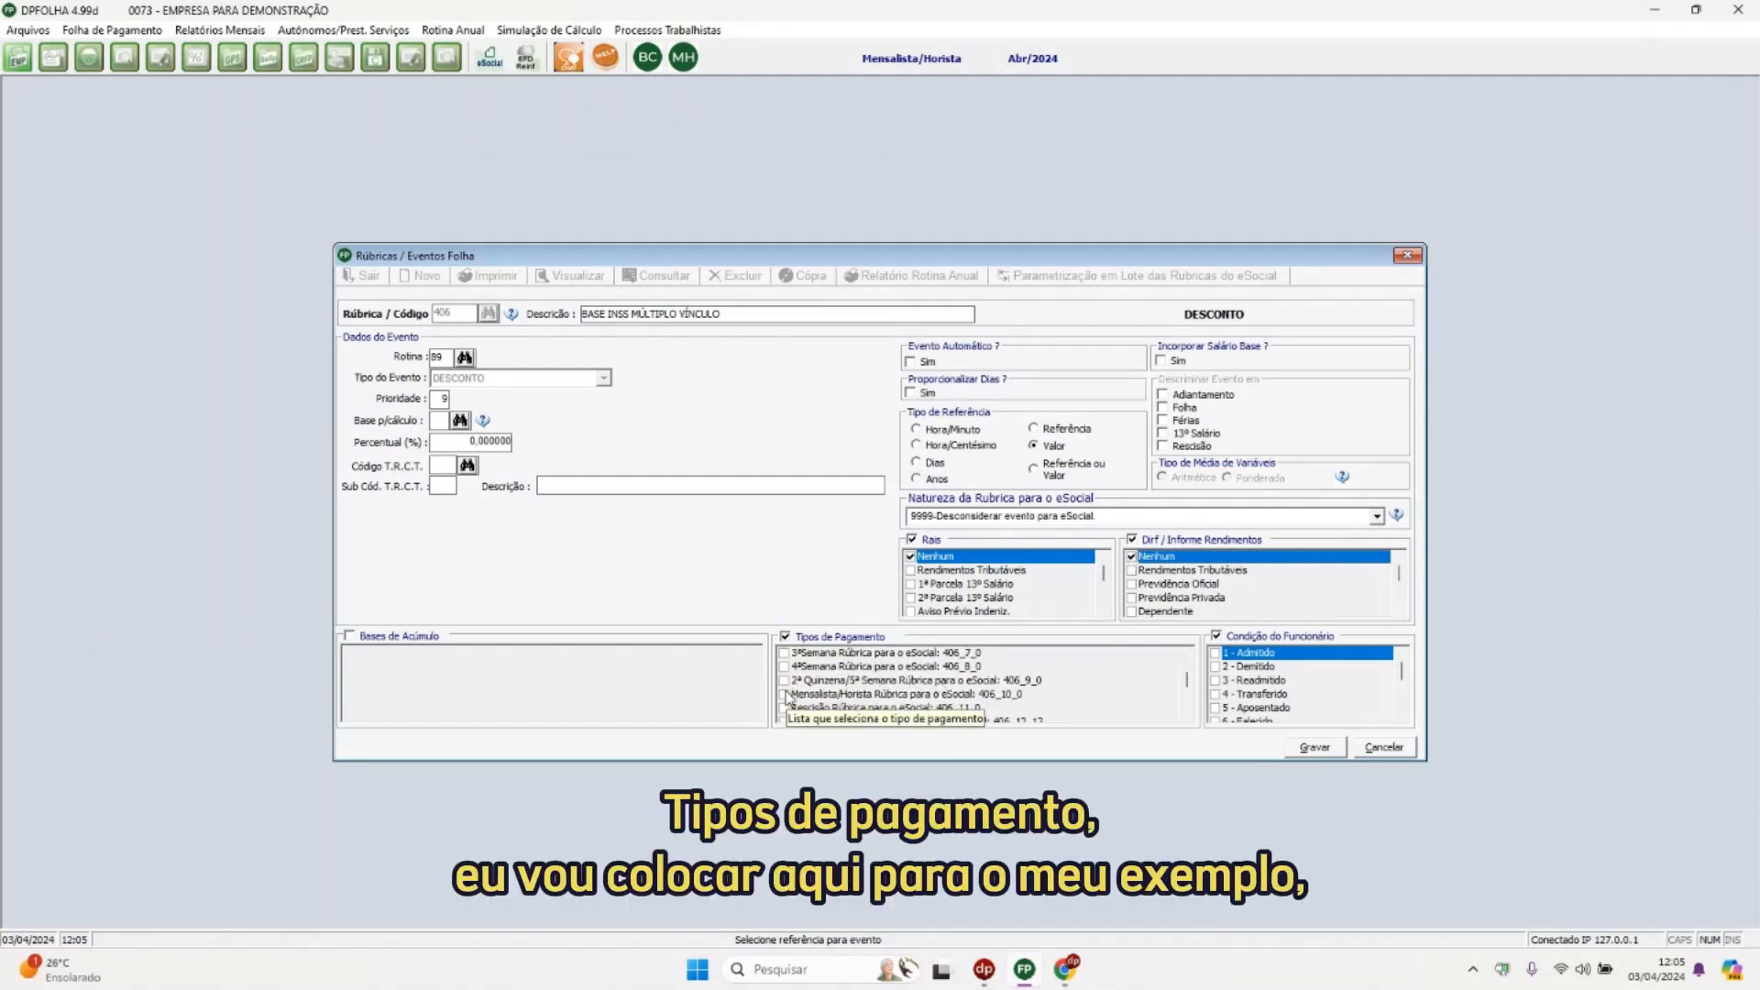
left_click(784, 699)
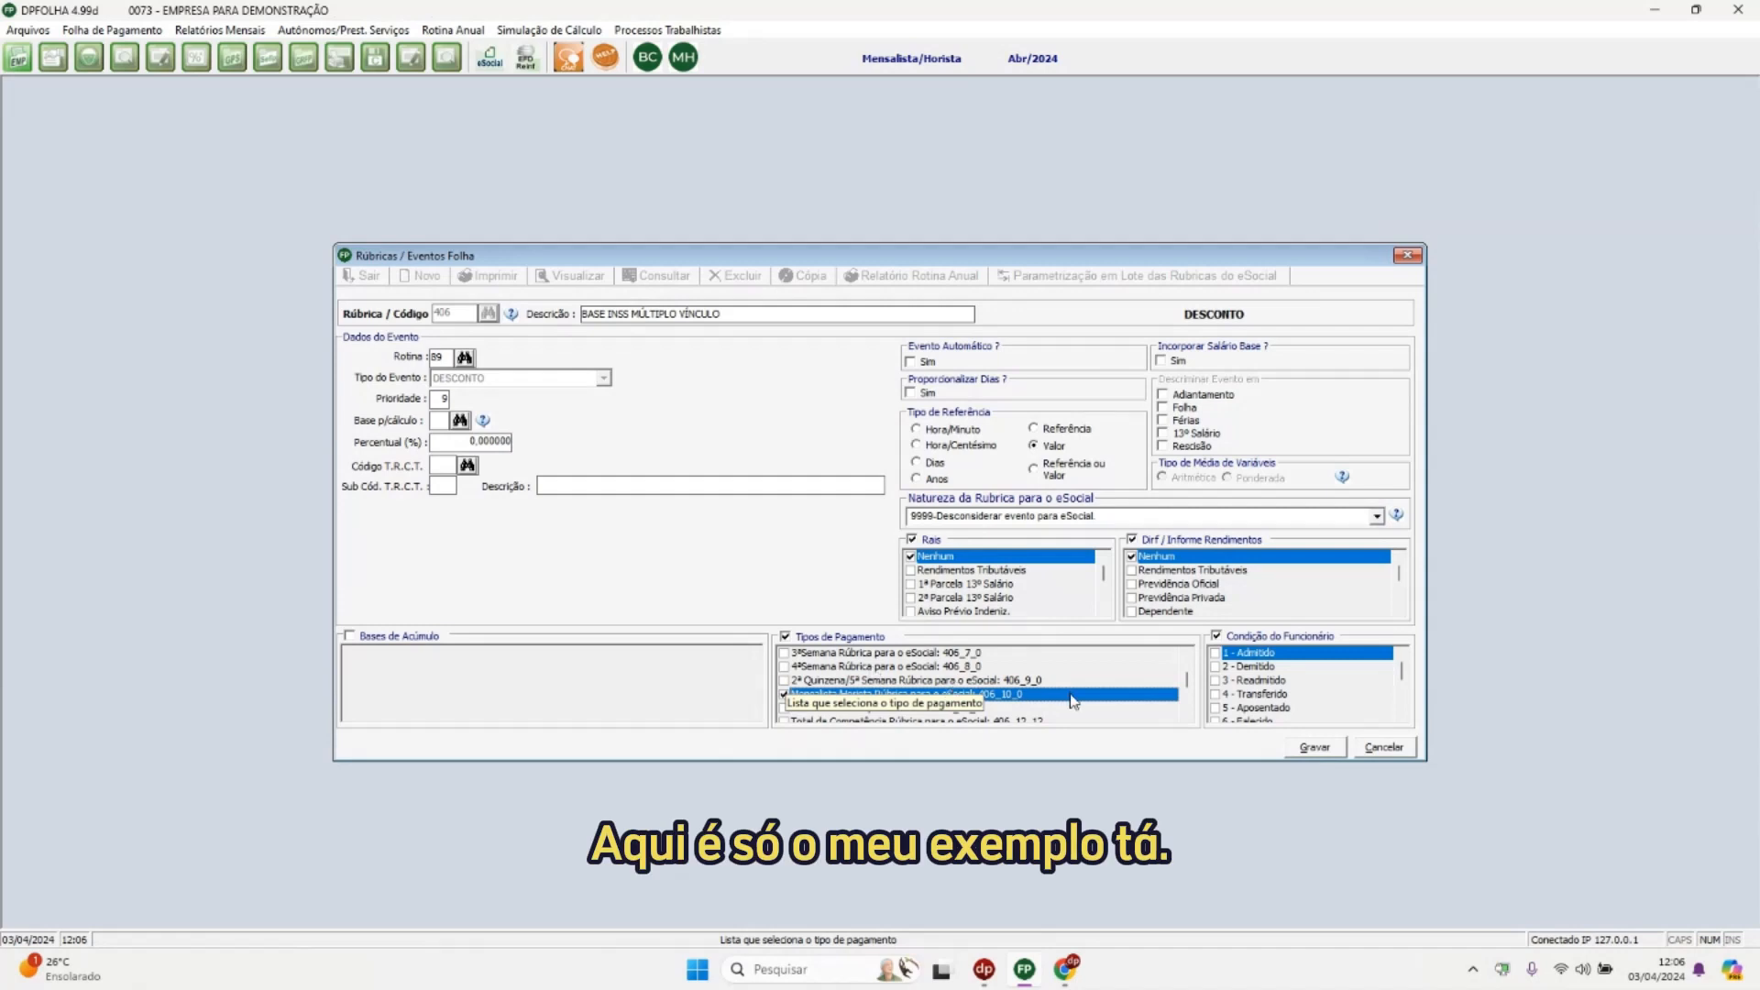
left_click(1215, 655)
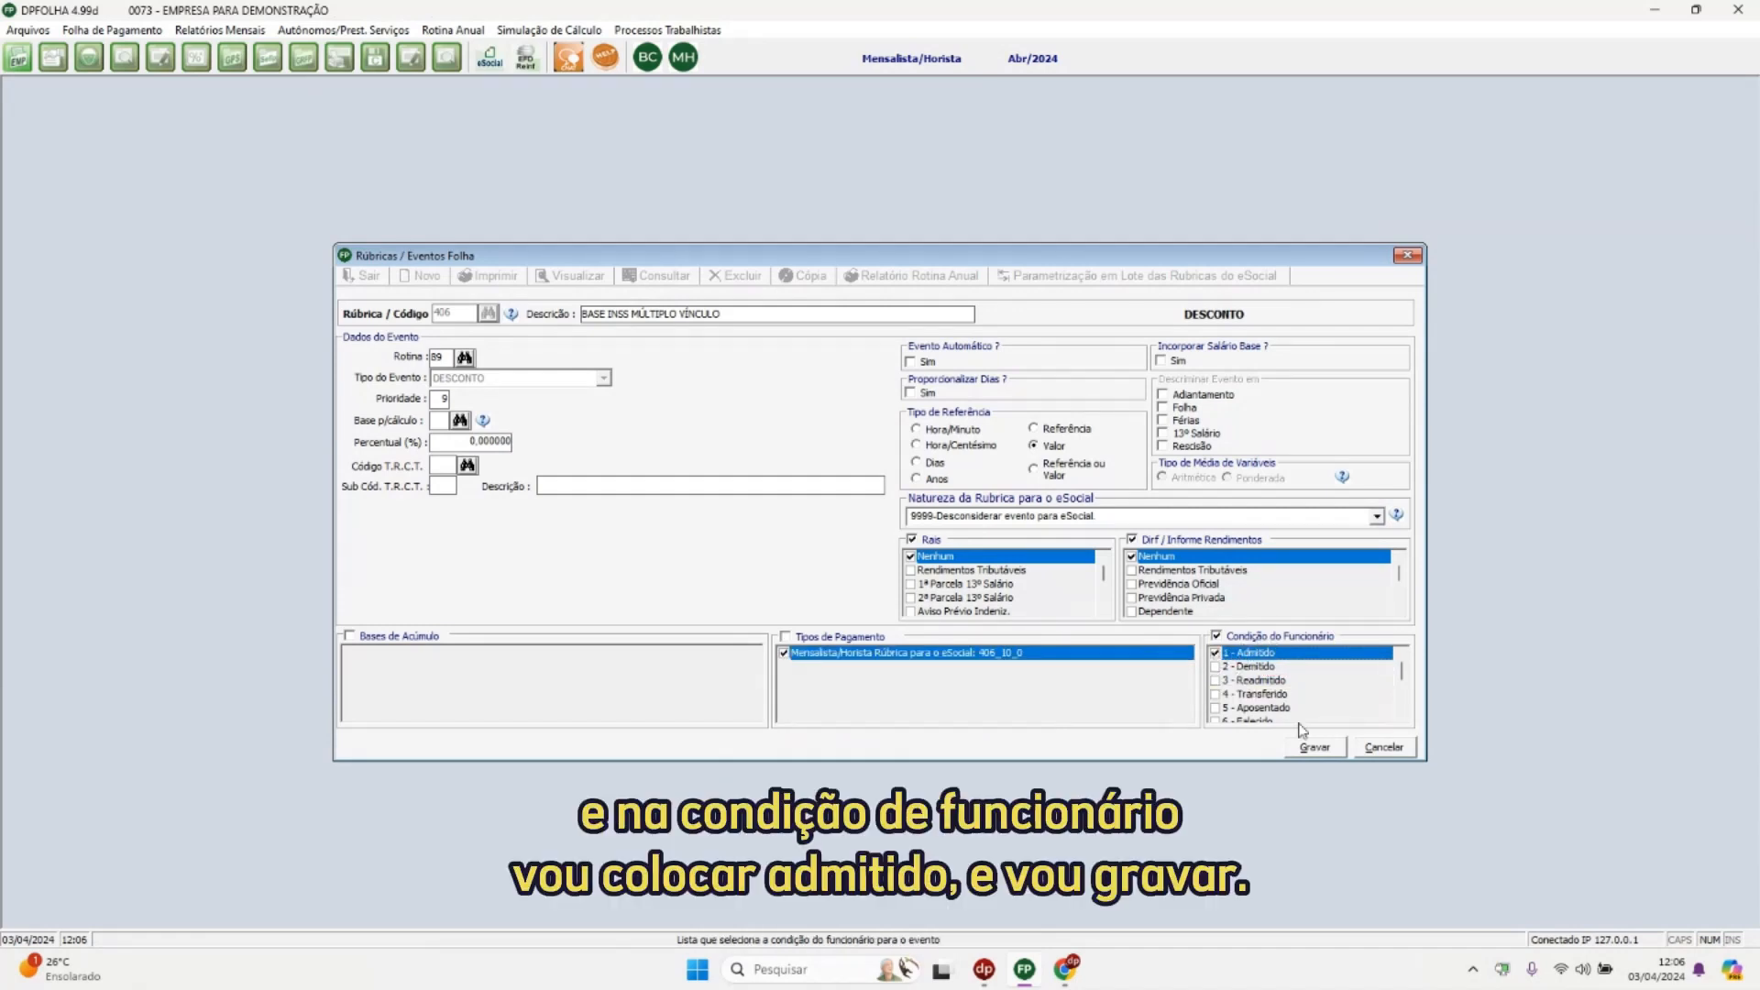
left_click(1317, 748)
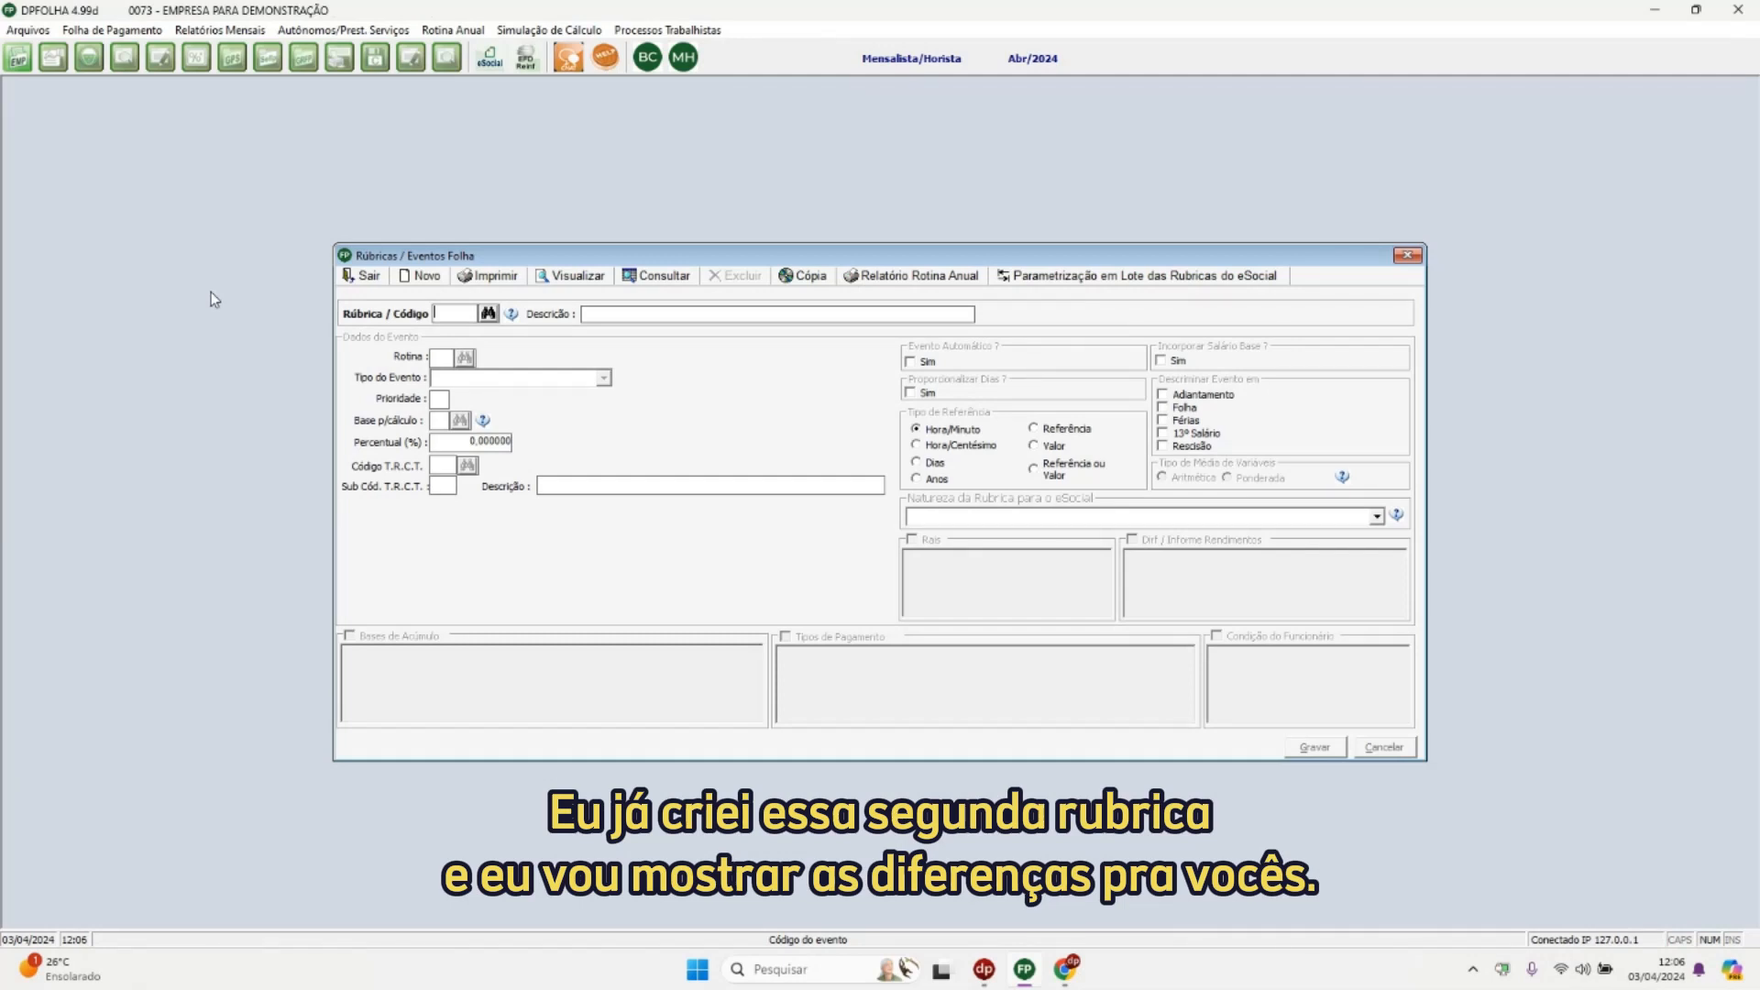
Look up rubric 405 to review its settings and close the rubrics window
type("4")
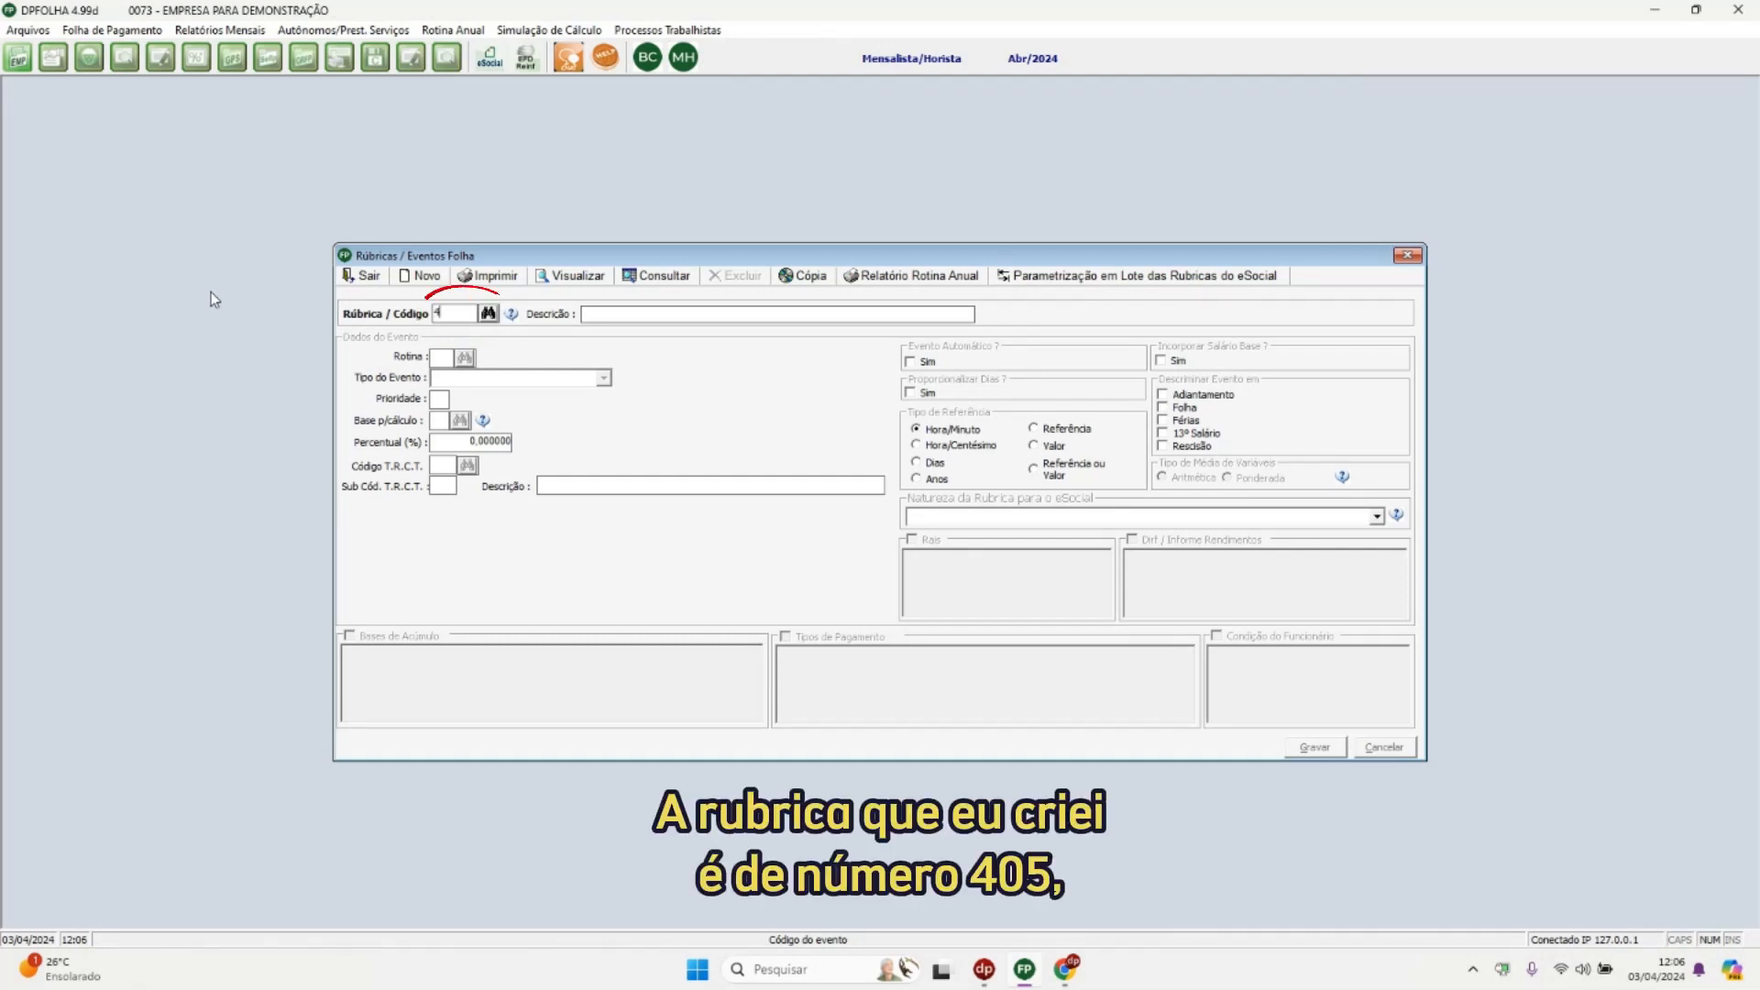
type("05")
key("Return")
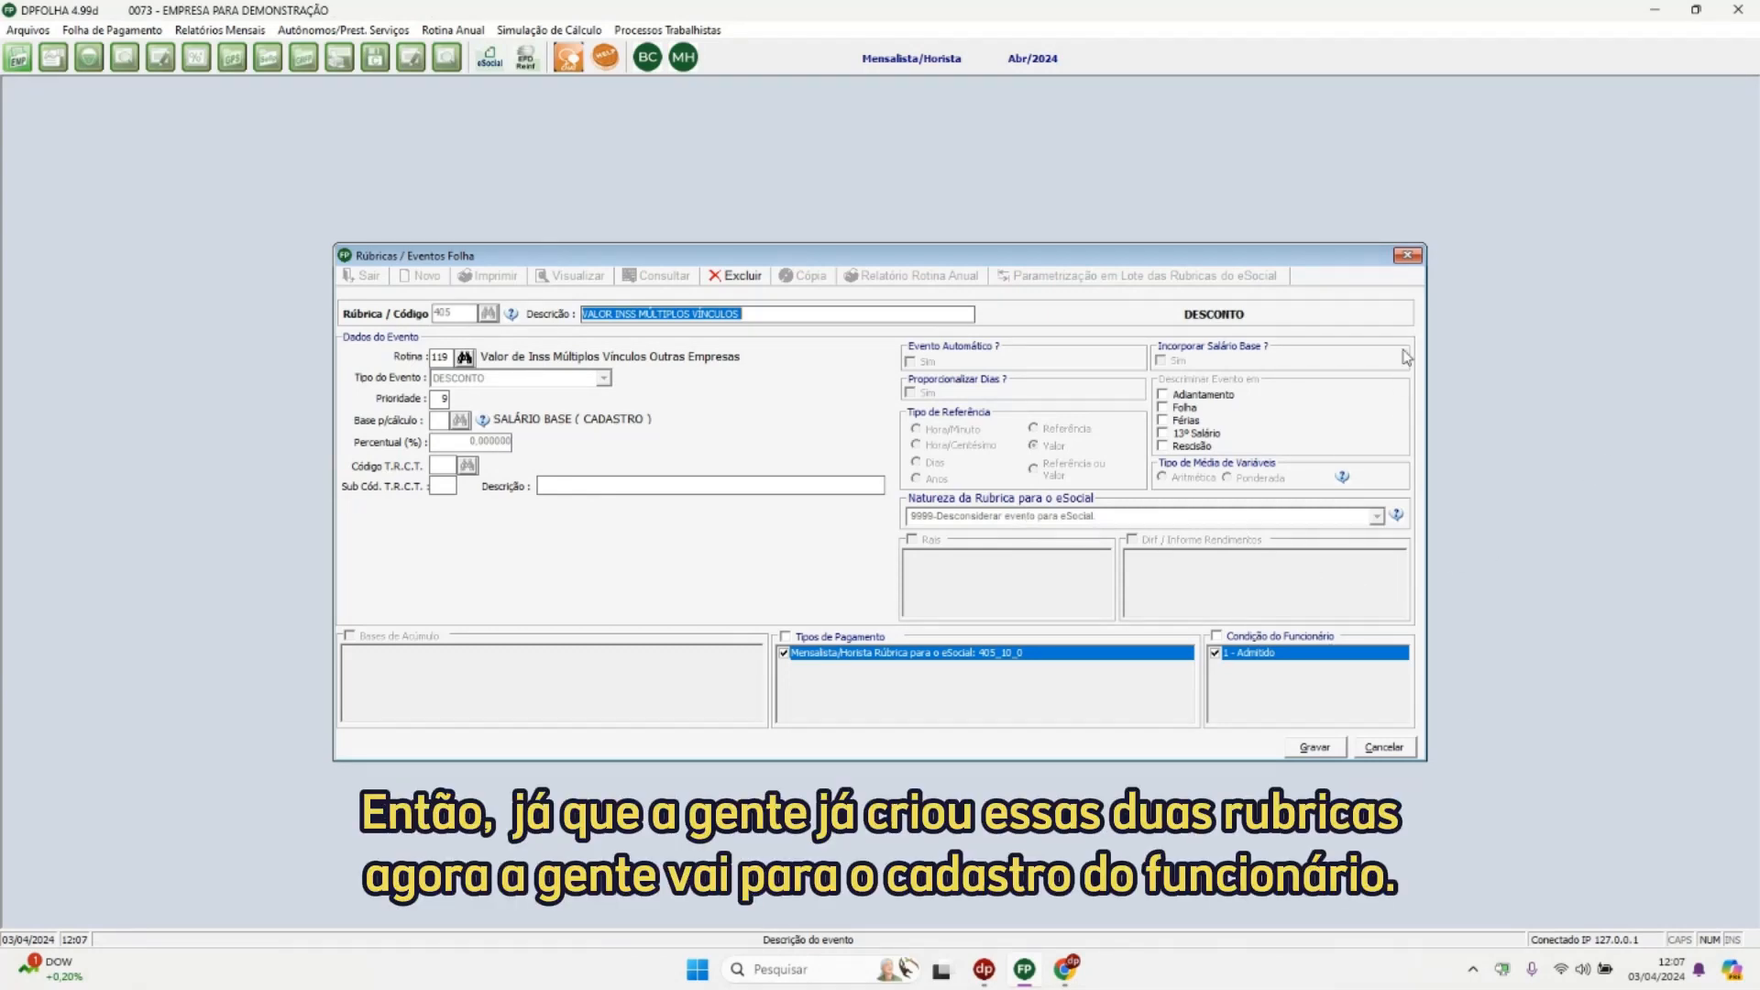
left_click(1408, 256)
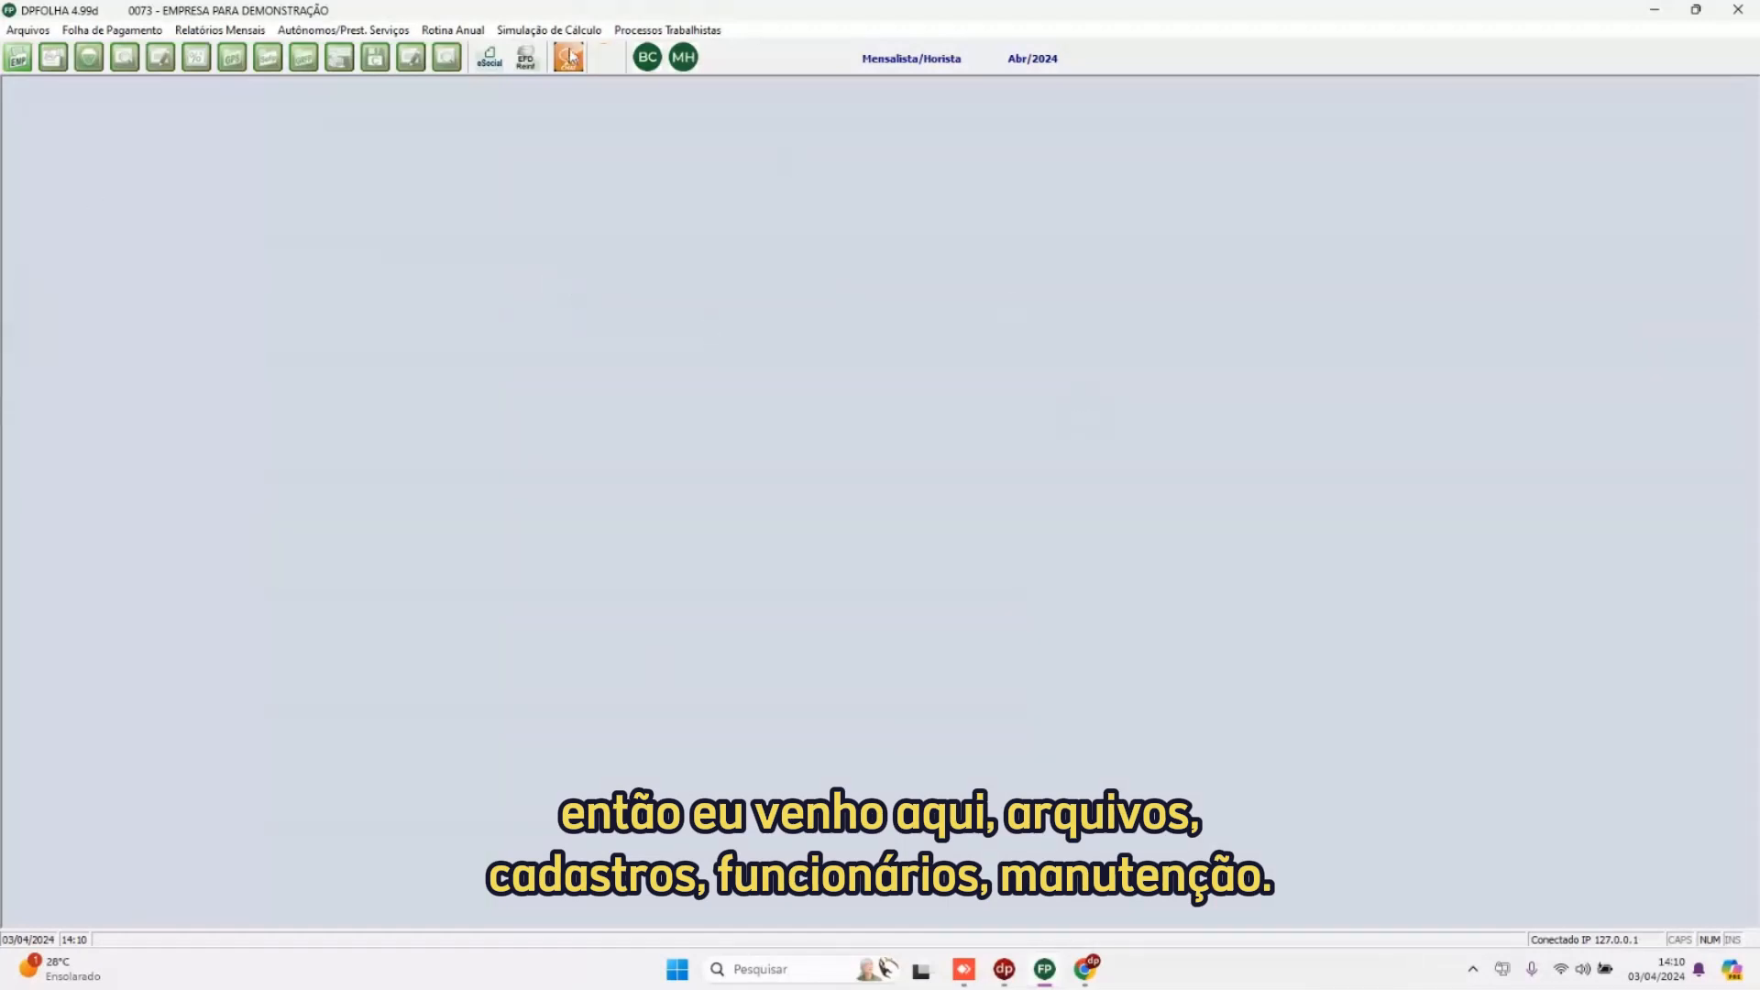
Open the employee maintenance register and load the employee with code 53
left_click(37, 30)
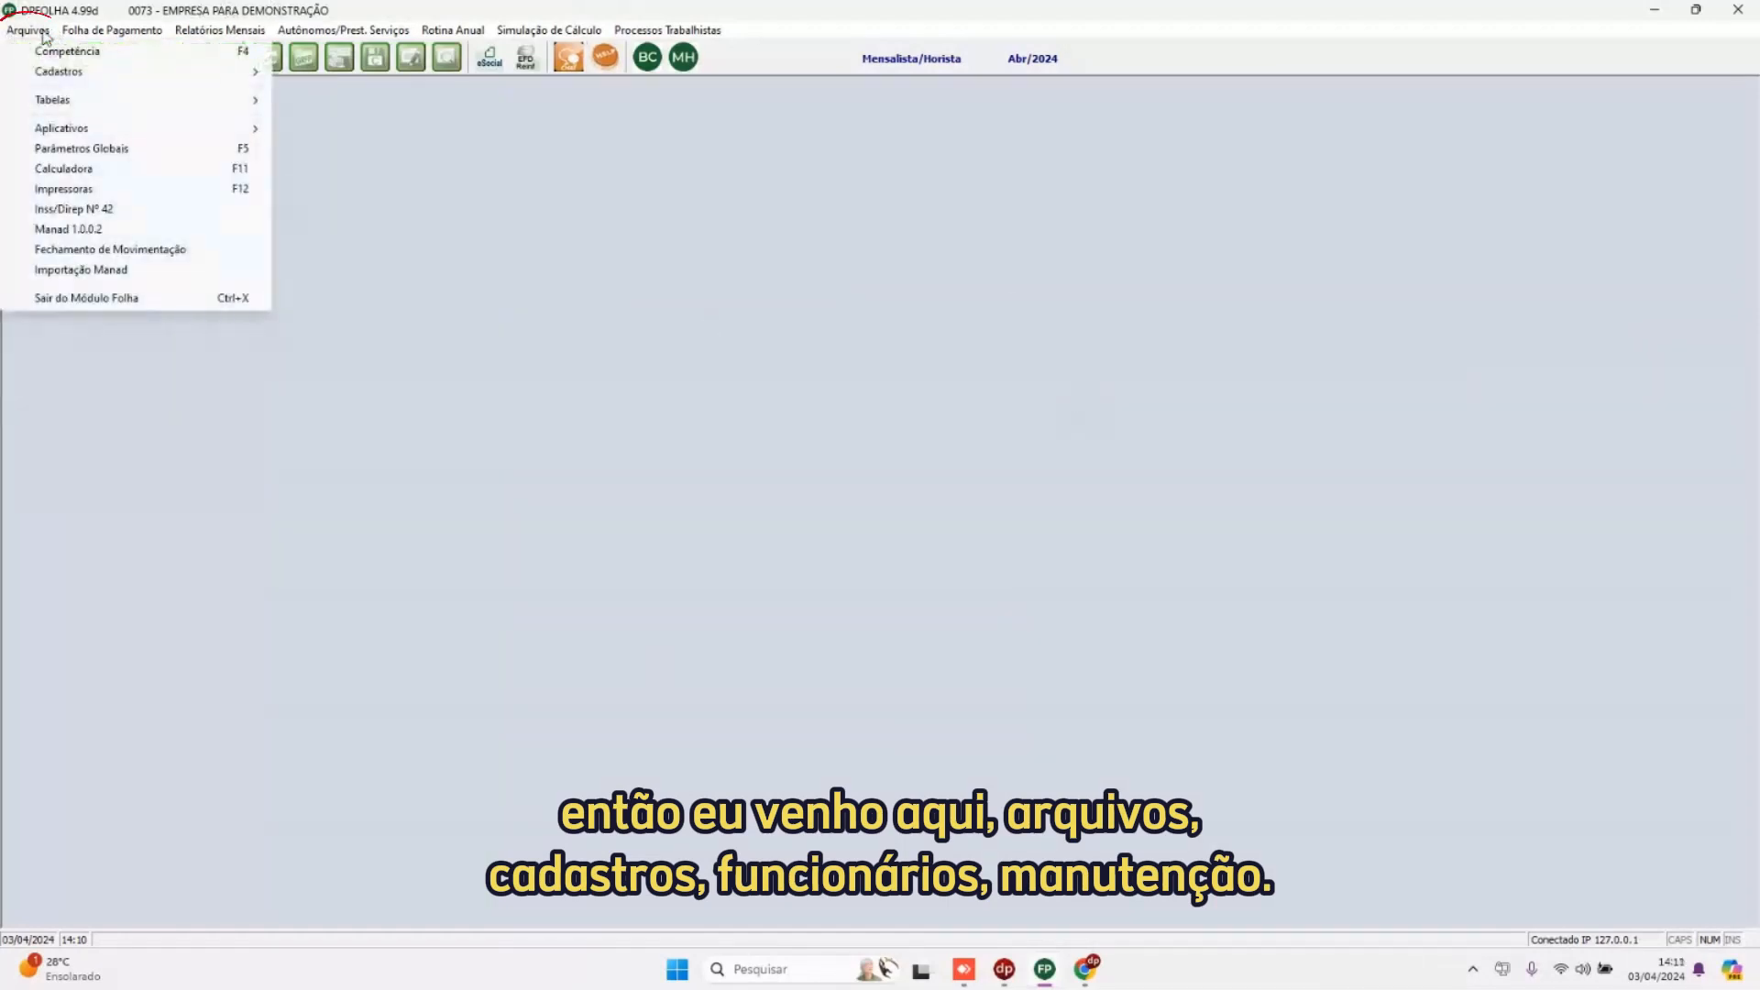
mouse_move(107, 80)
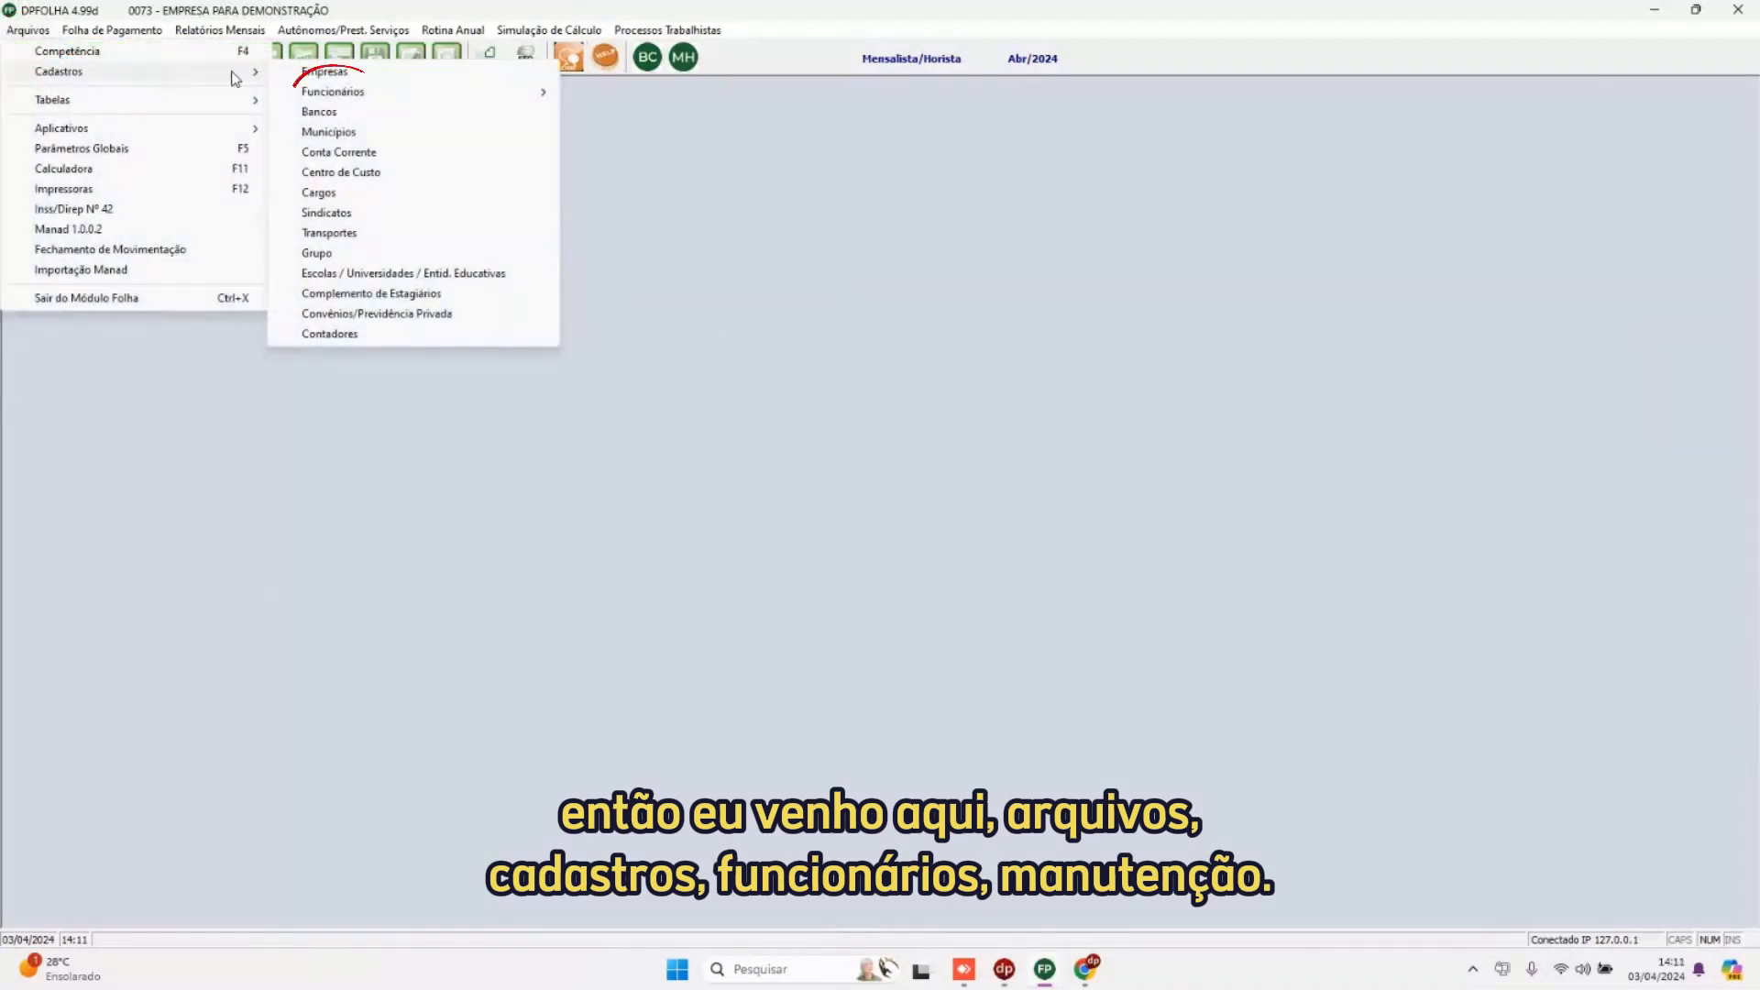
mouse_move(367, 95)
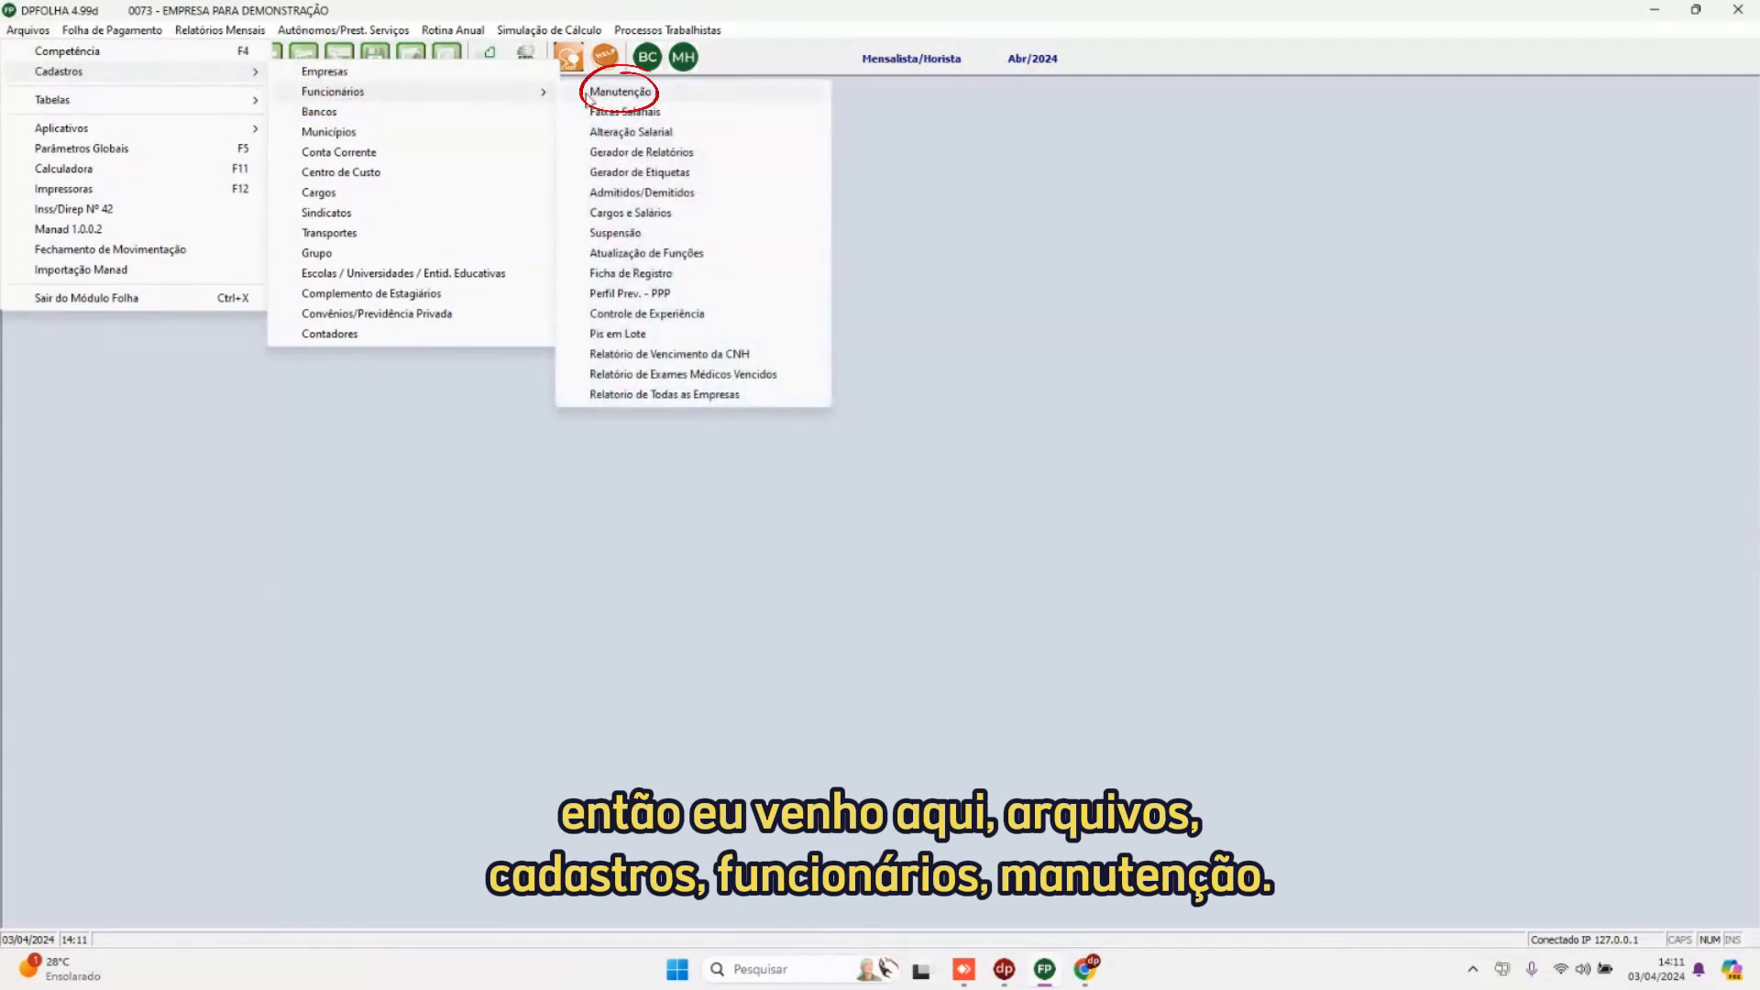
left_click(598, 94)
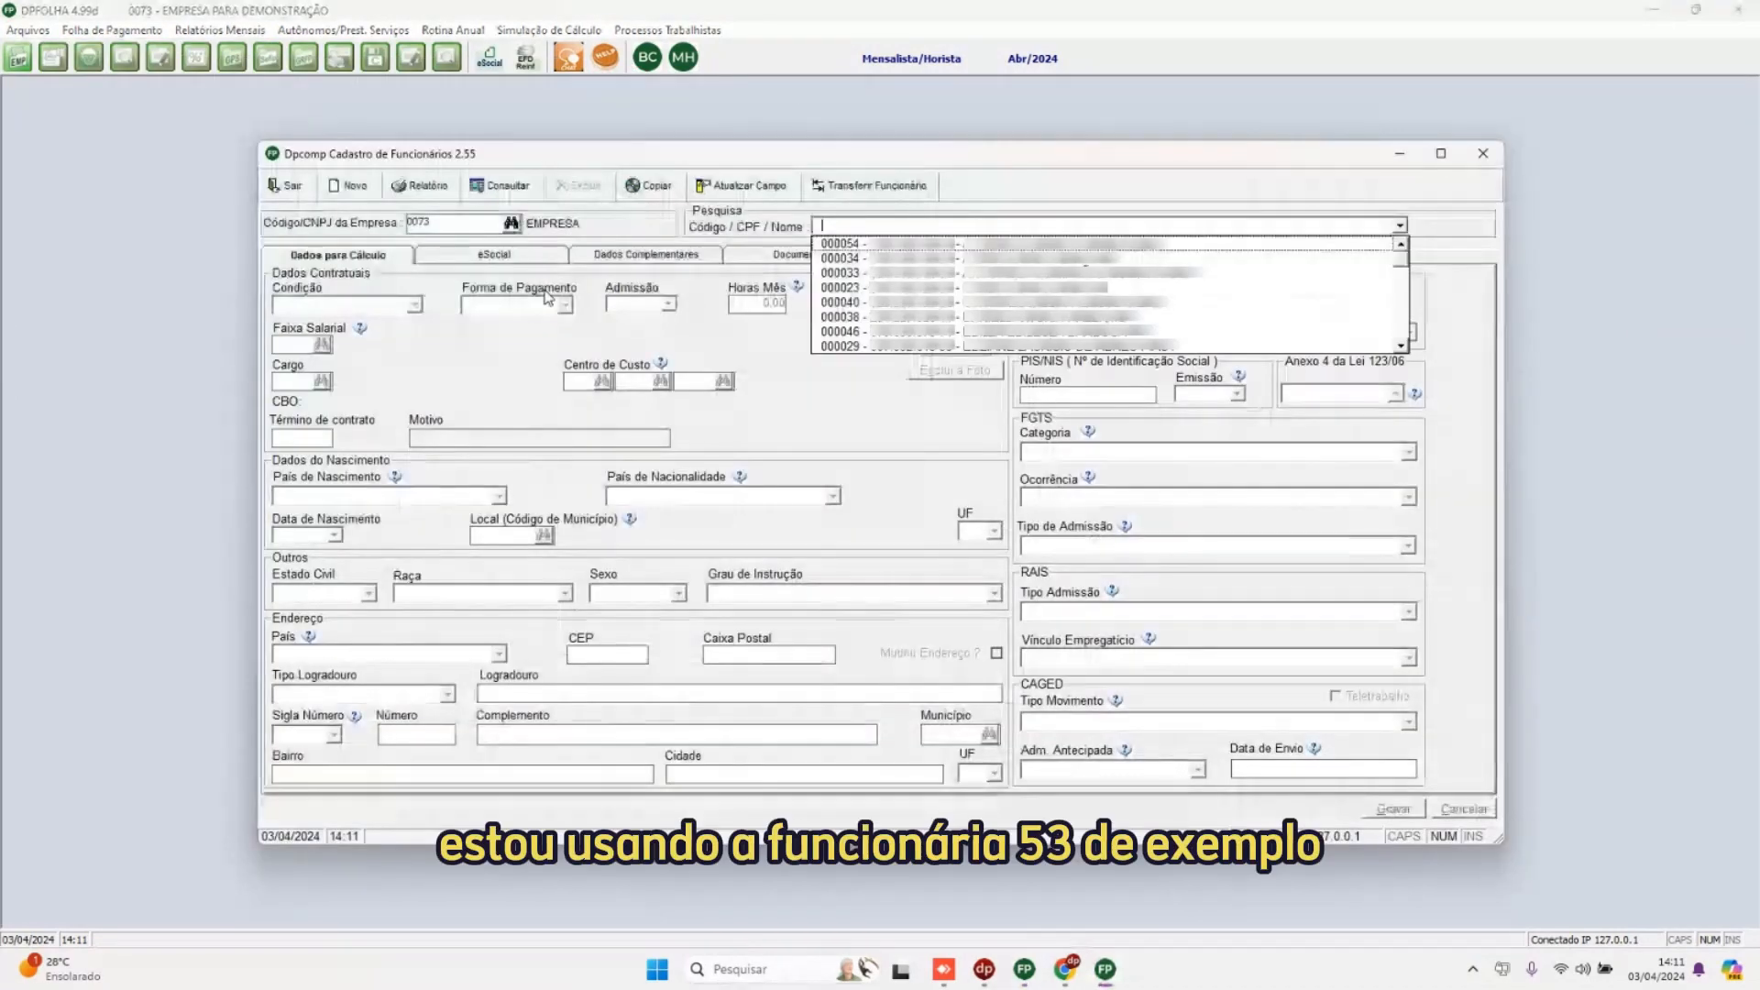
type("53")
key("Return")
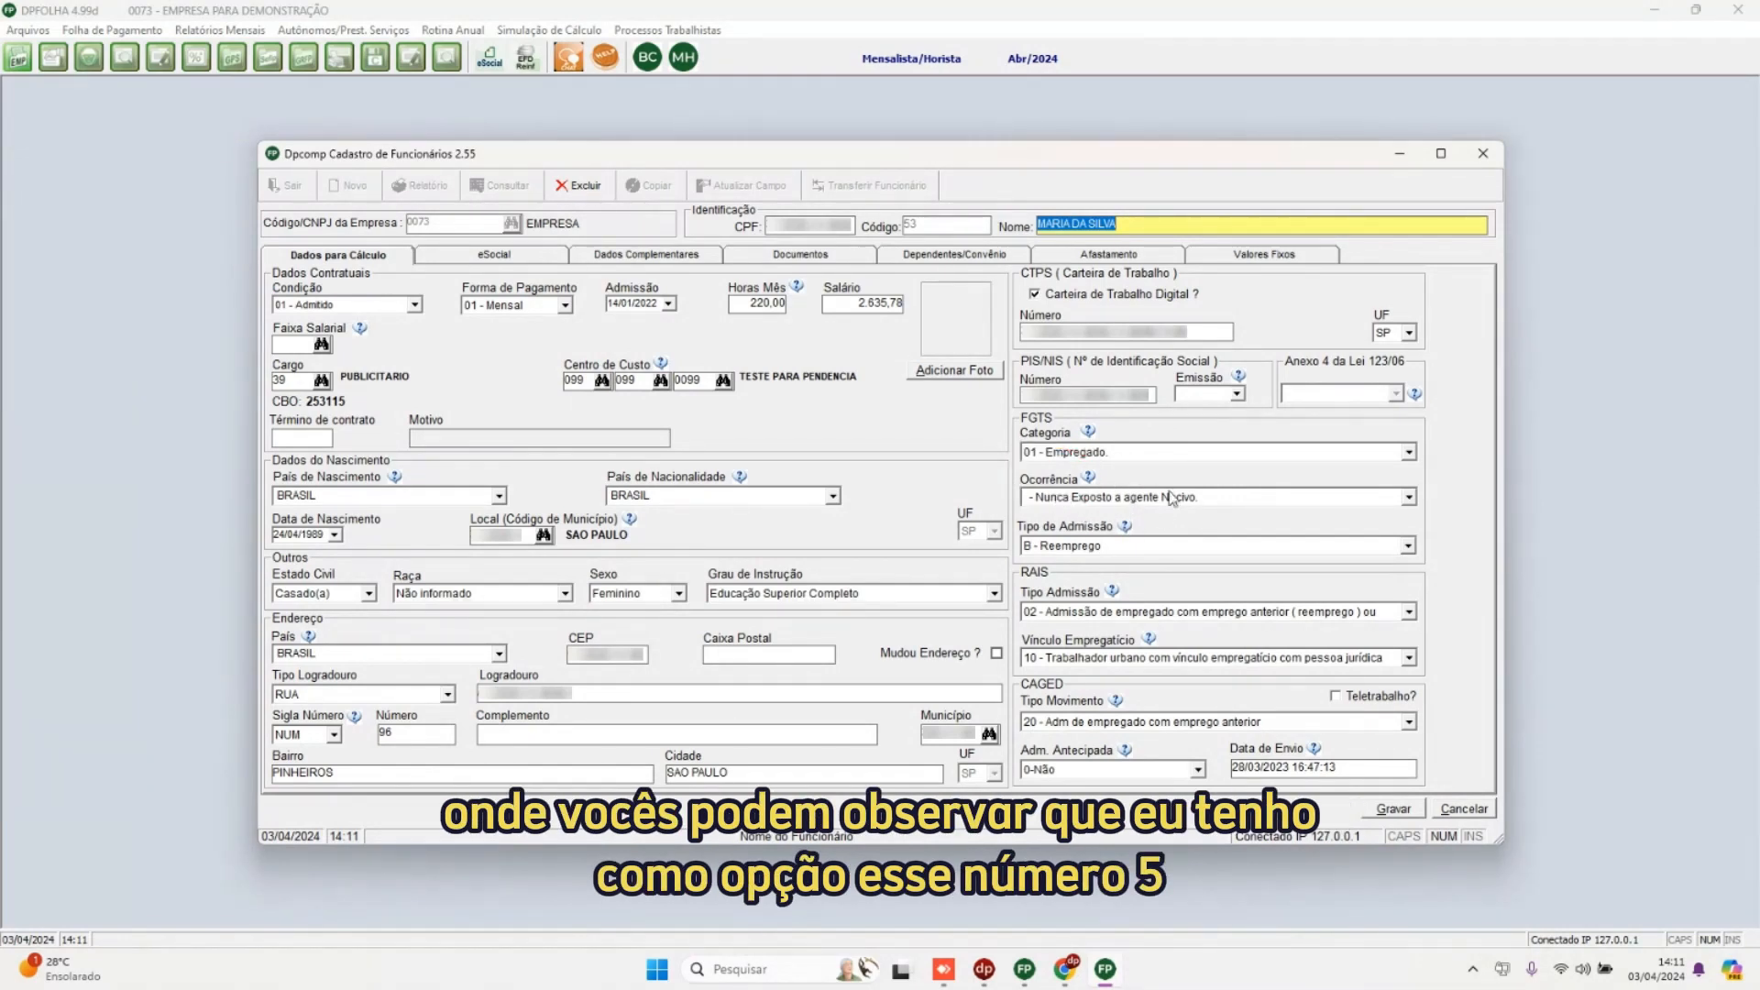
Set the employee's FGTS Ocorrência to "5 - Mais de um Vínculo Empregatício - Não exposto agente nocivo"
left_click(1409, 499)
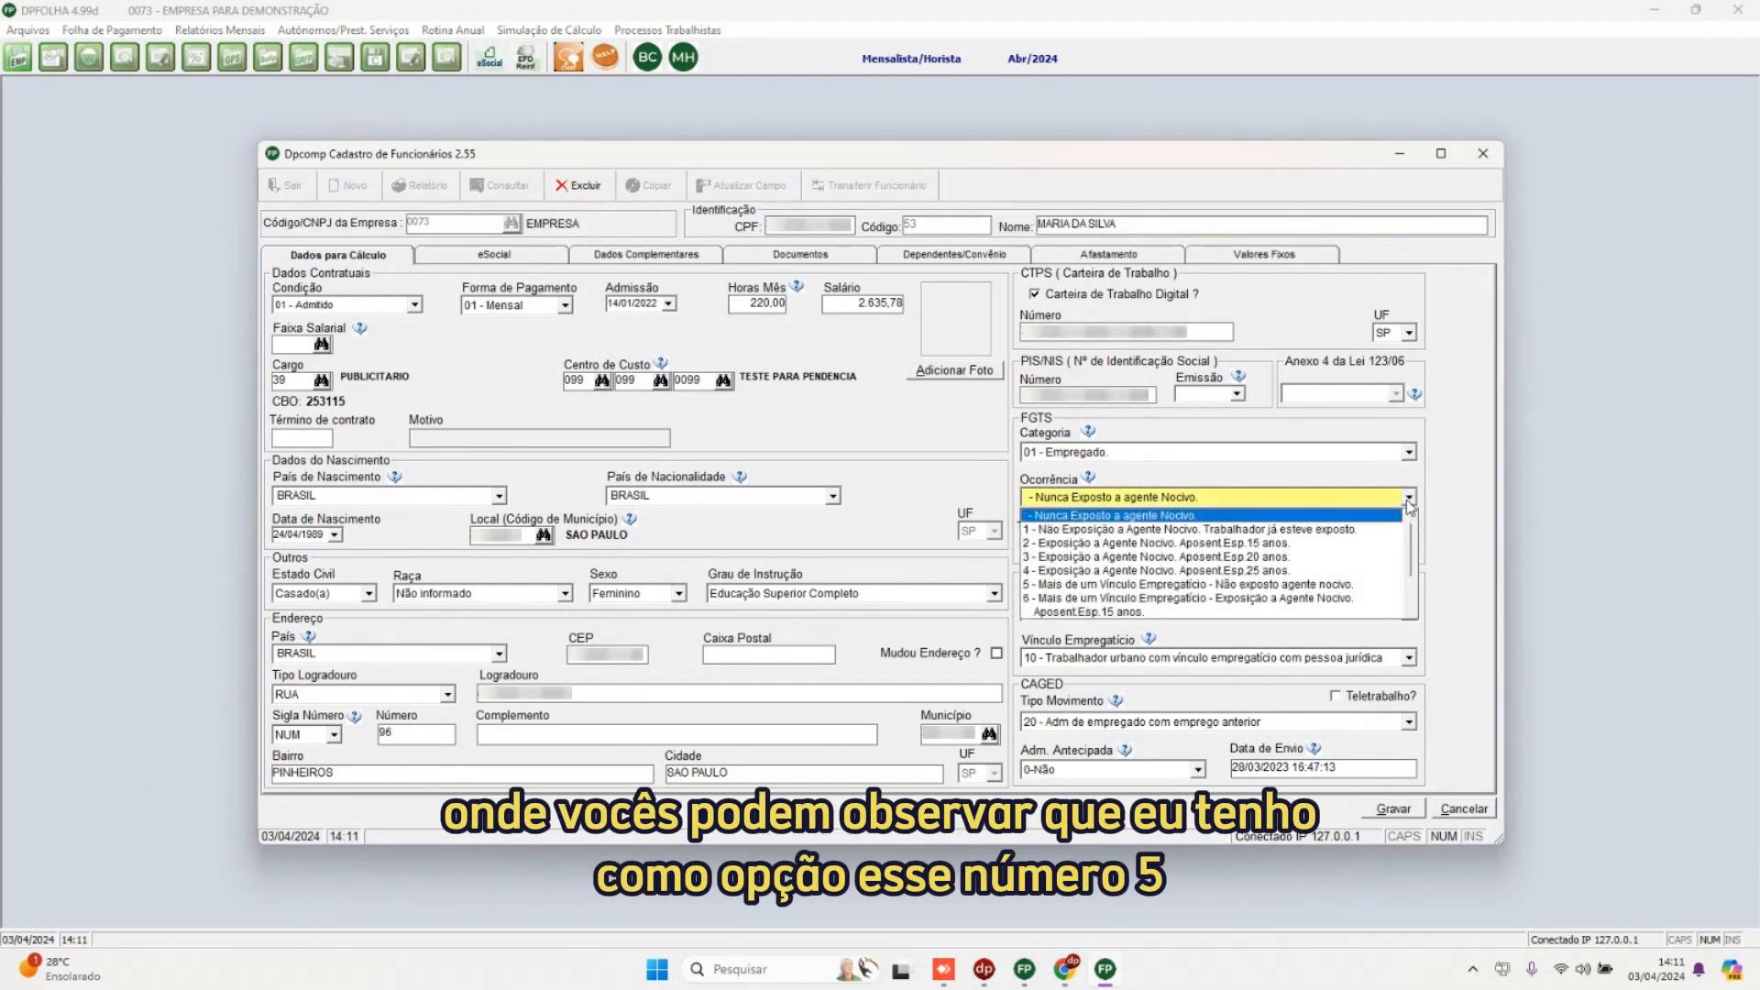
left_click(1144, 587)
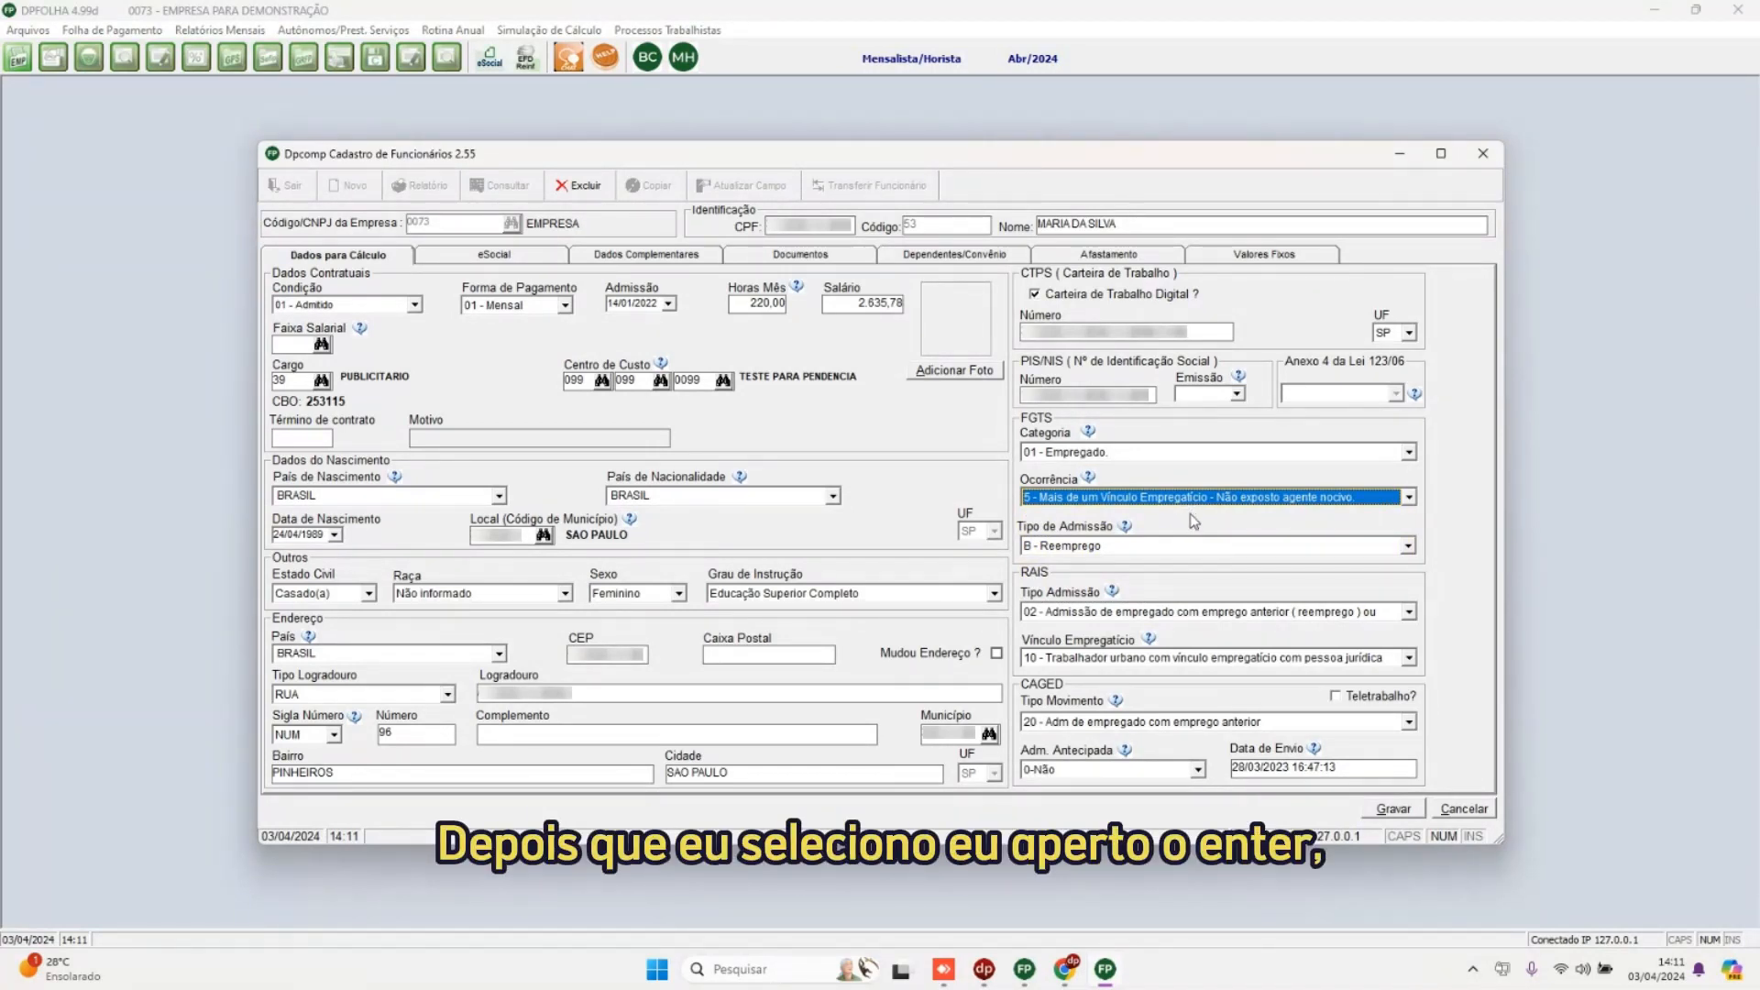
key("Return")
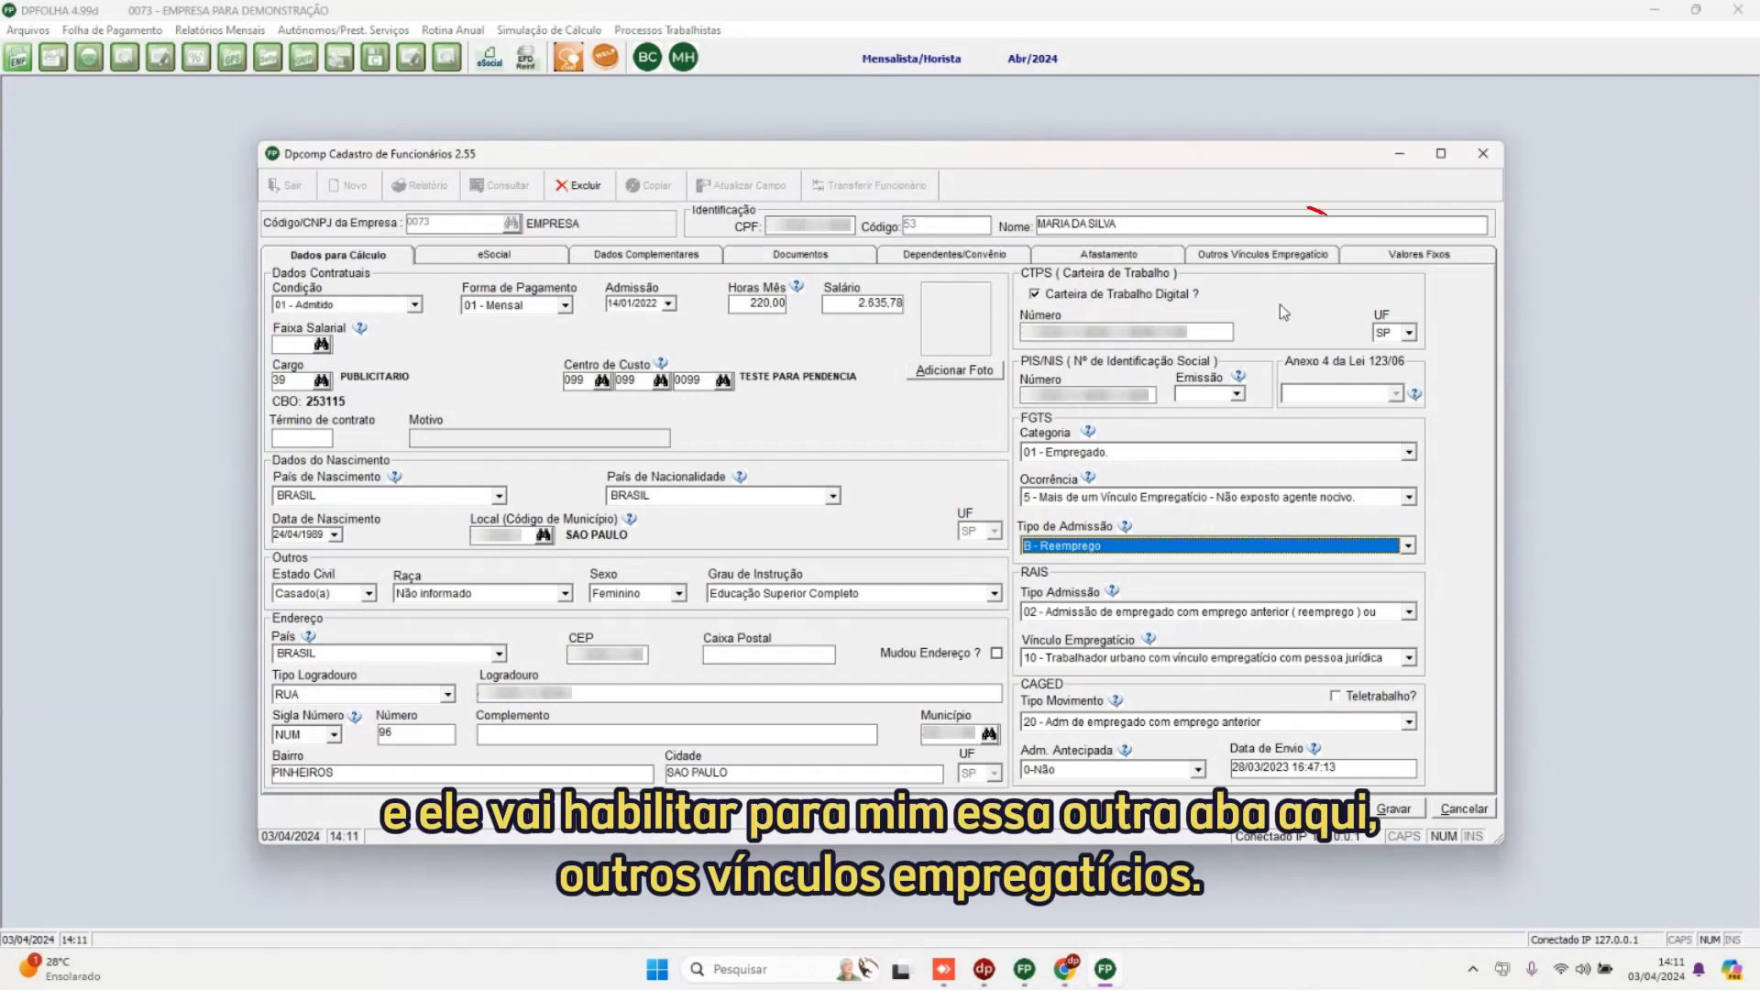
In the employee's Outros Vínculos Empregatícios, set the social security discount indicator to "1 - Contribuição descontada pelo primeiro empregador"
left_click(1274, 257)
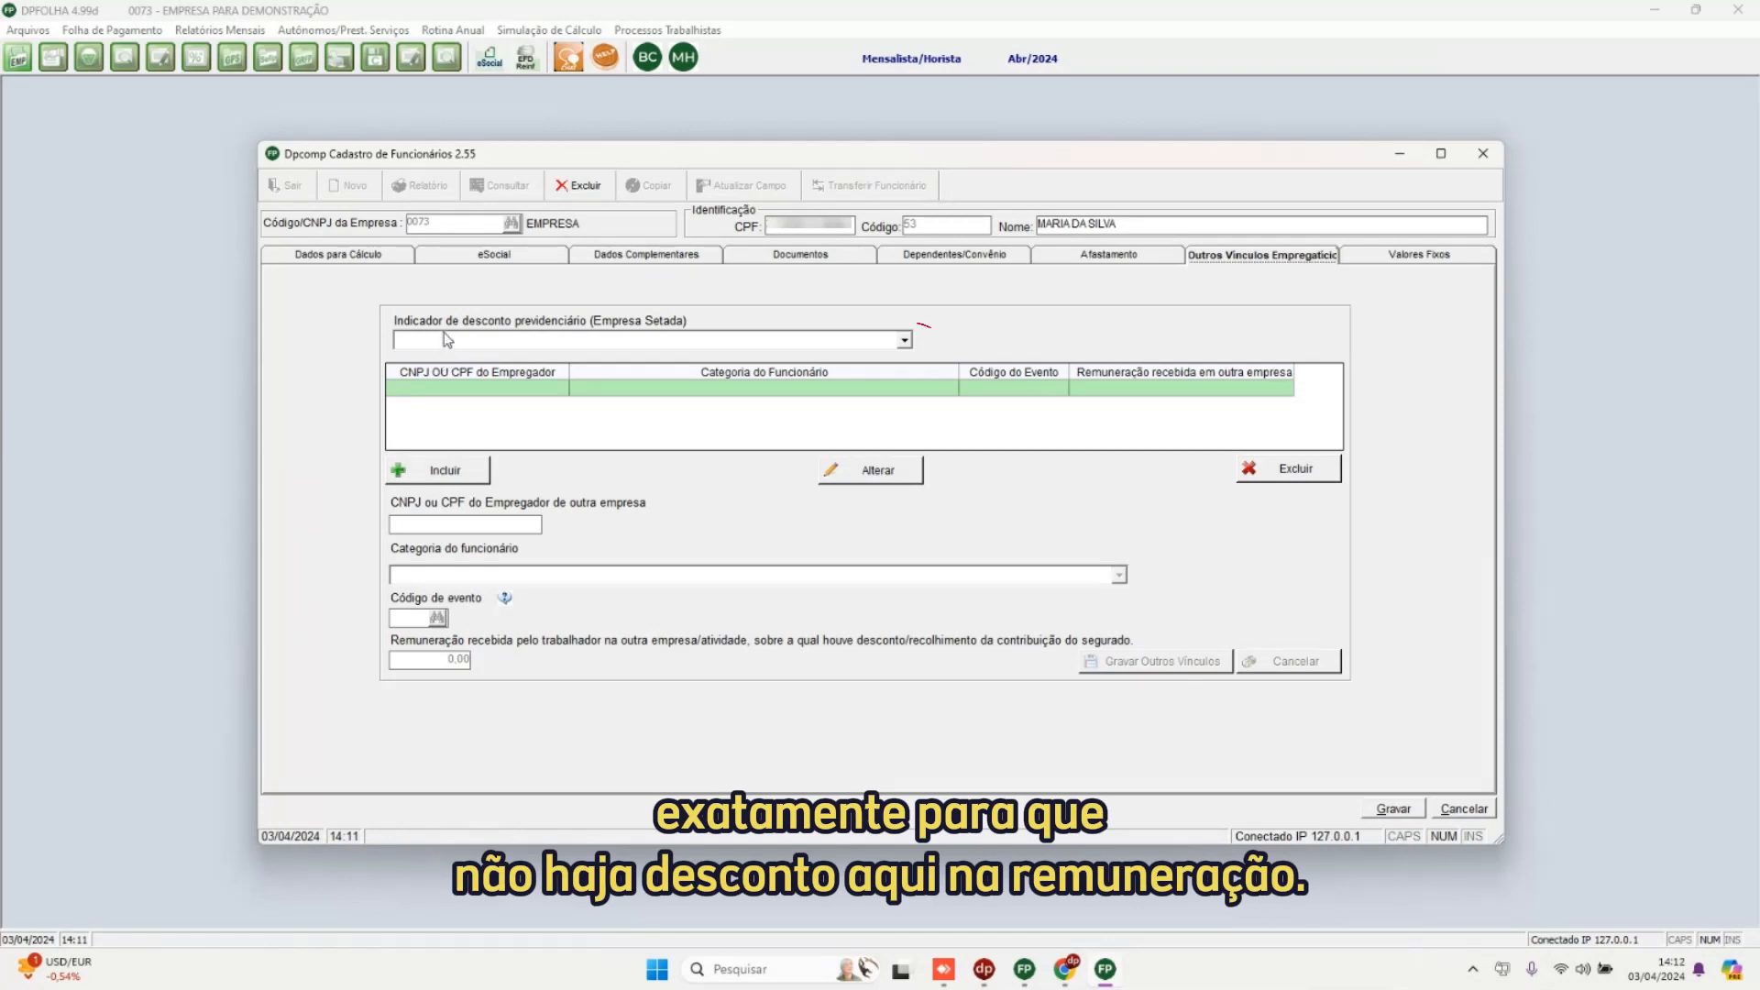
left_click(905, 341)
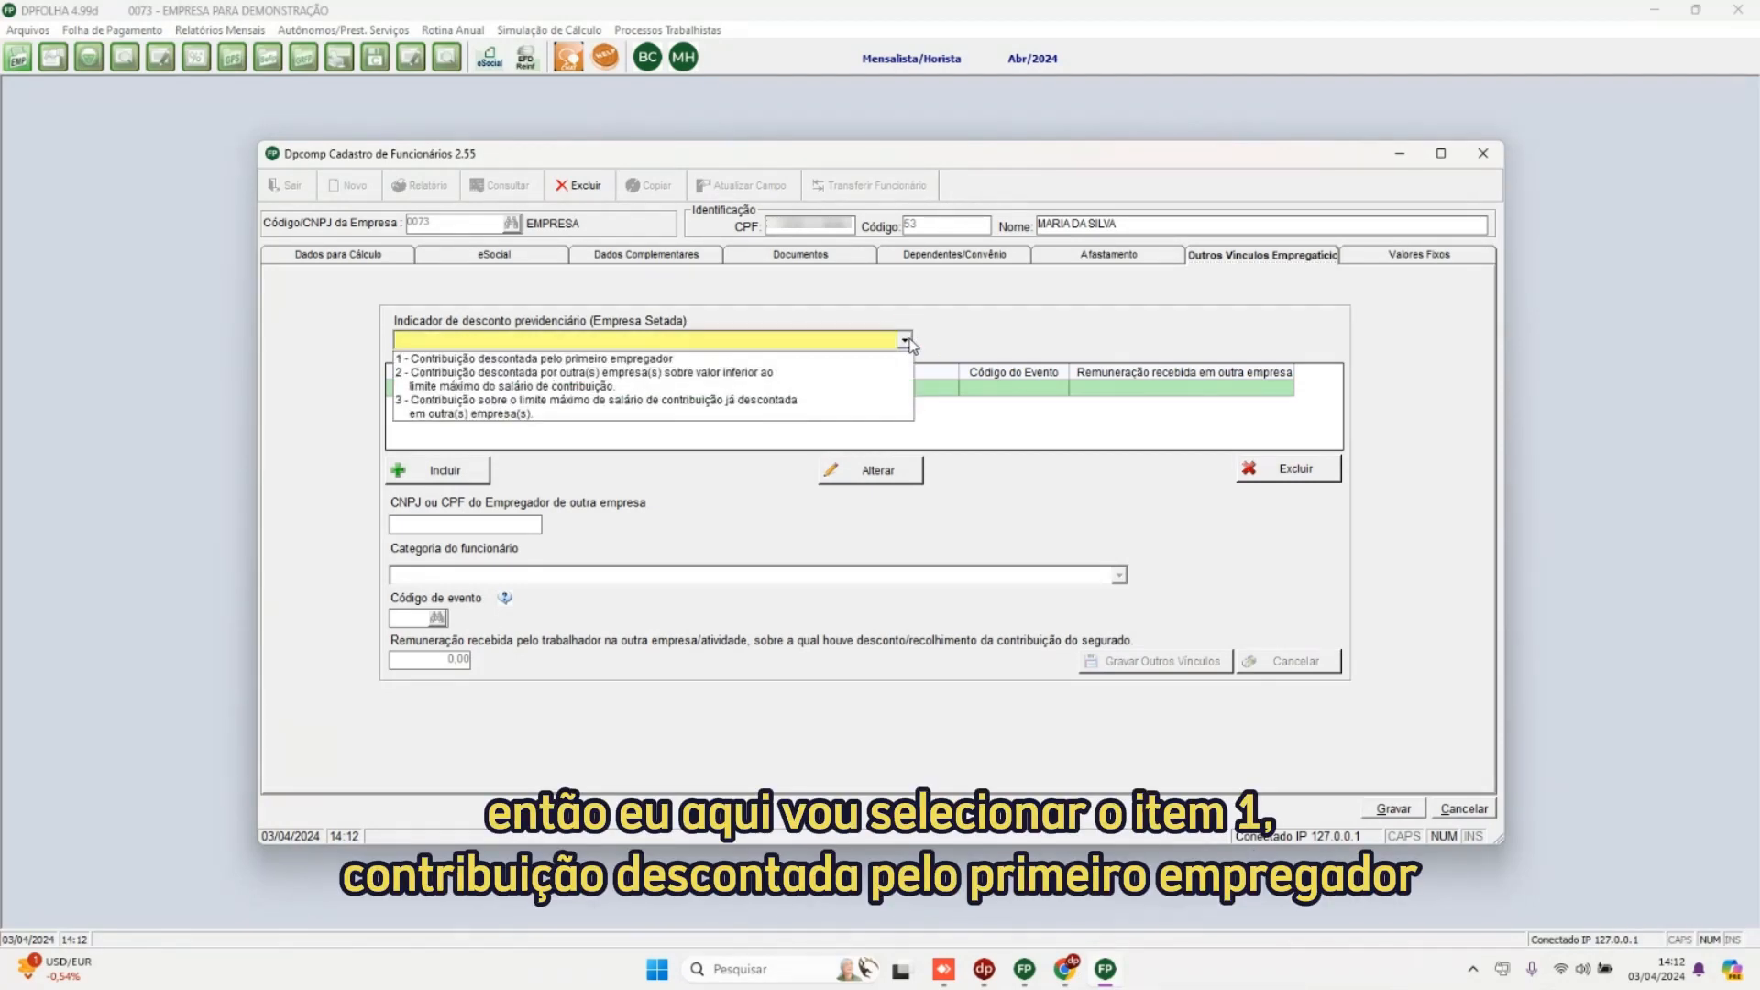
left_click(553, 359)
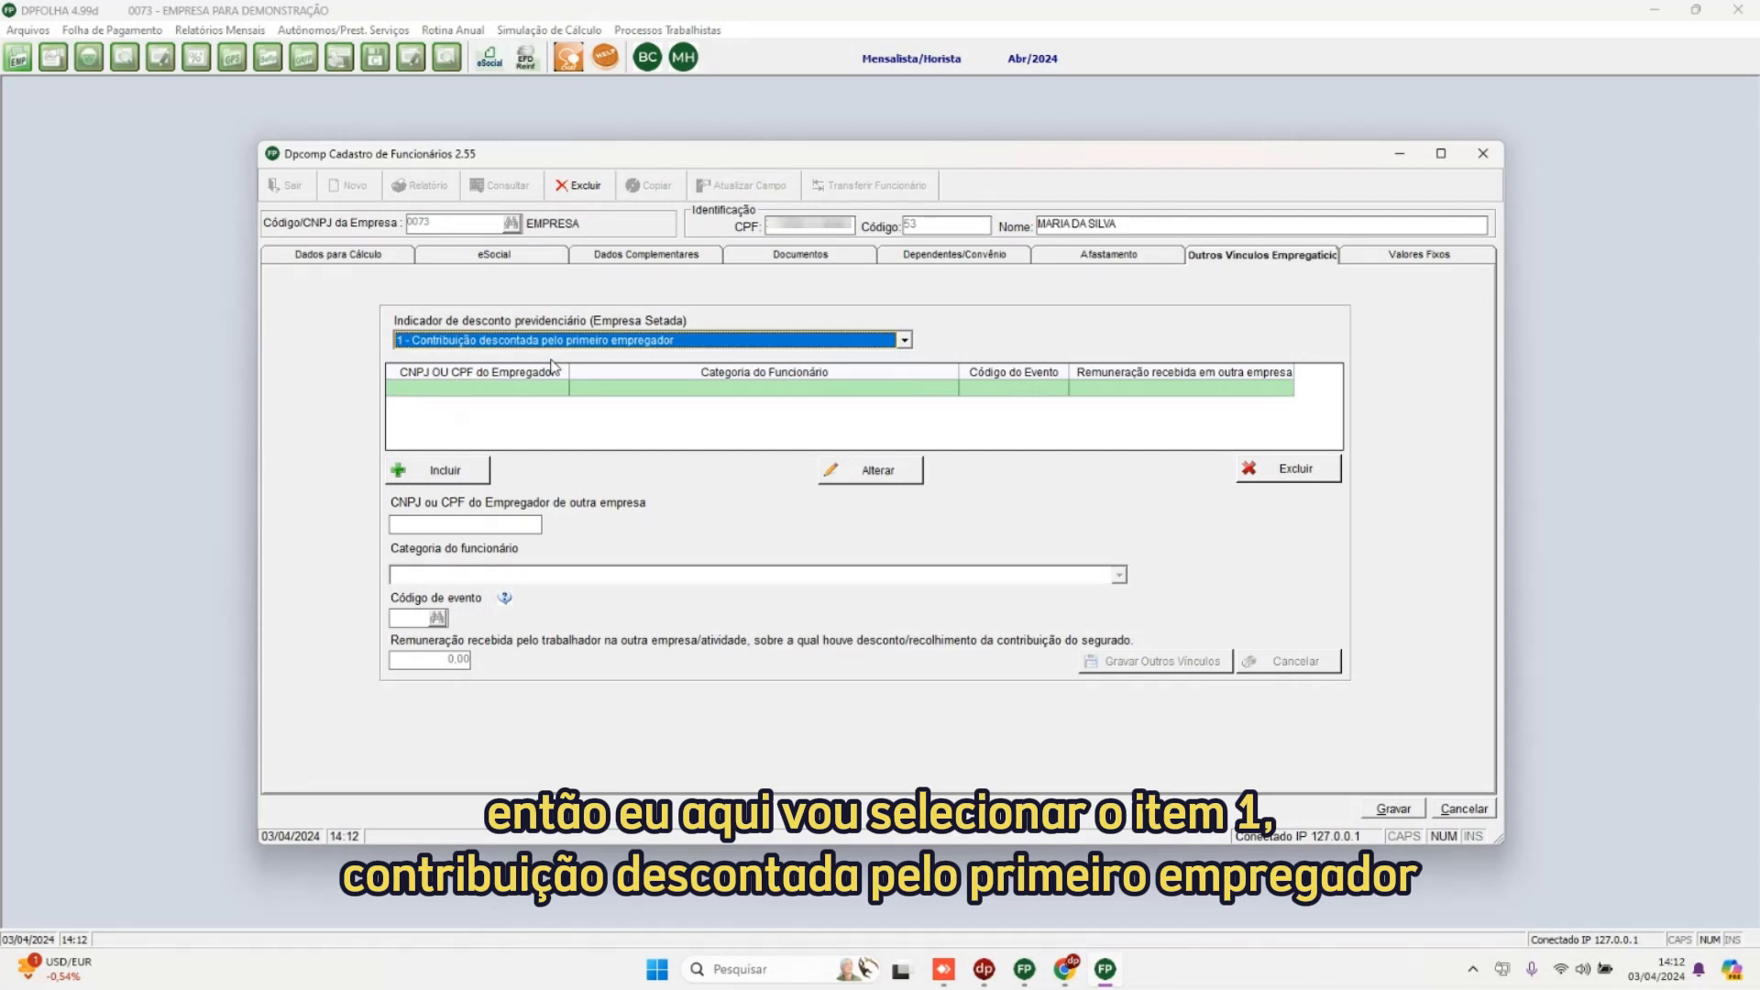
Add another employer's link, entering its CNPJ or CPF and choosing employee category "101 - Empregado - Geral"
left_click(445, 470)
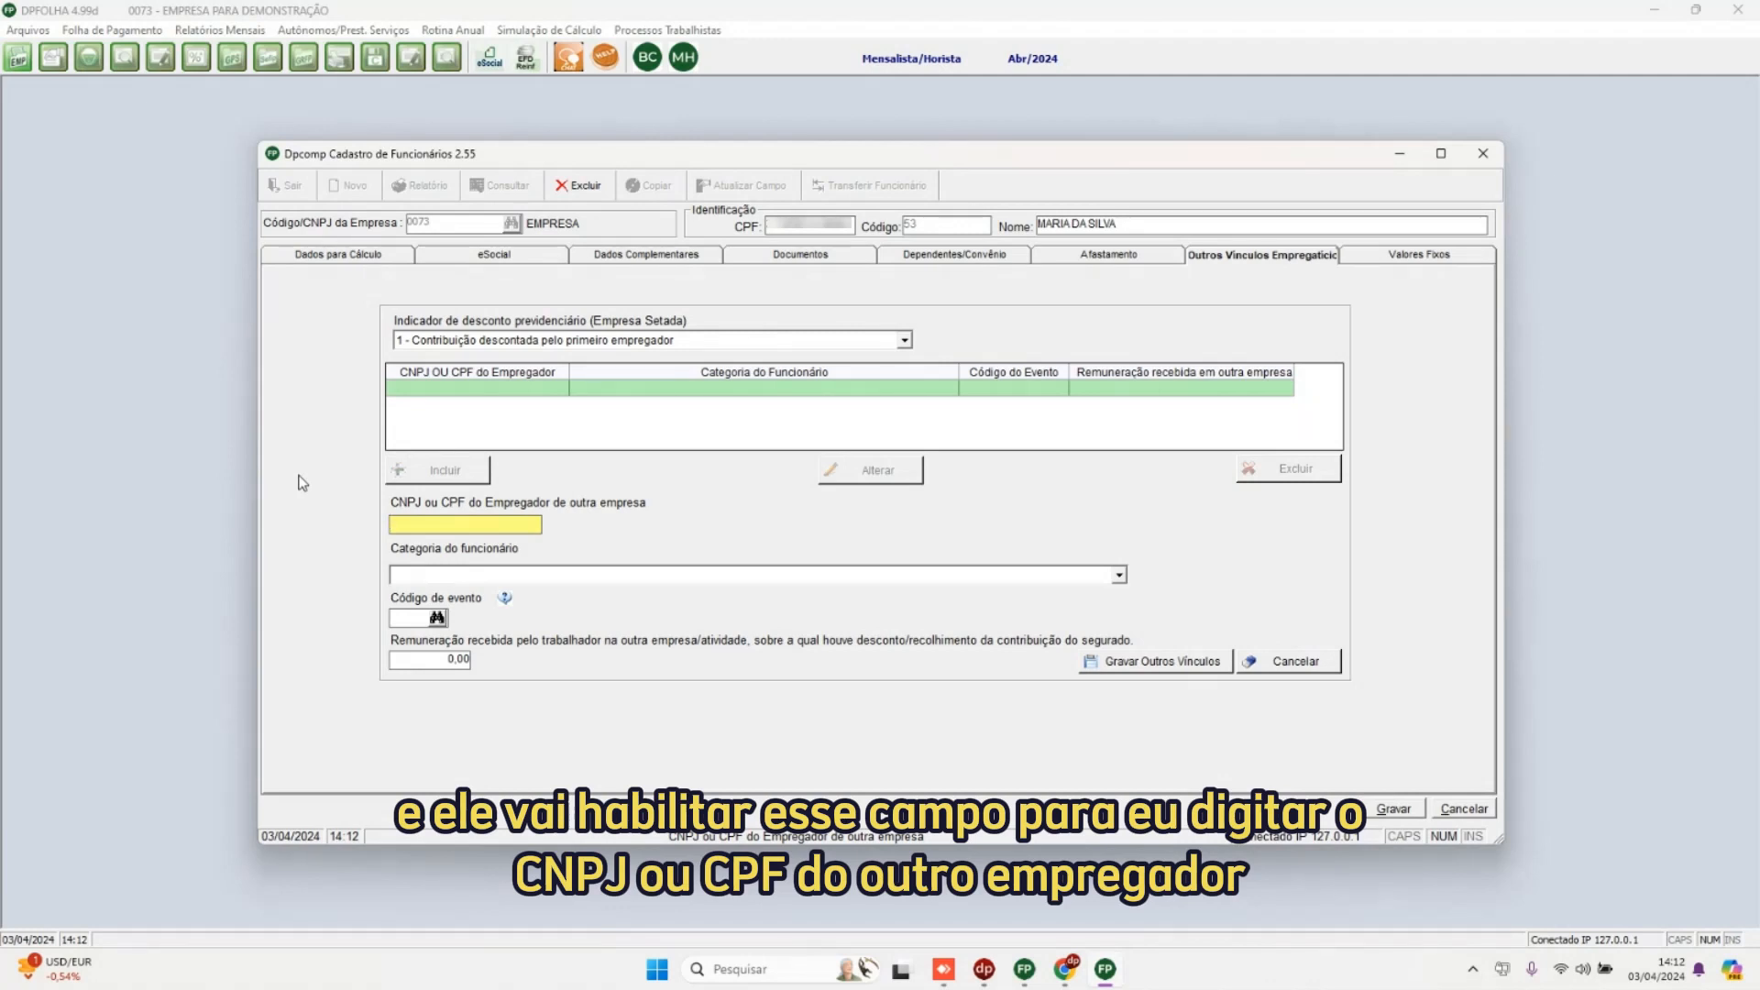
key("ctrl+v")
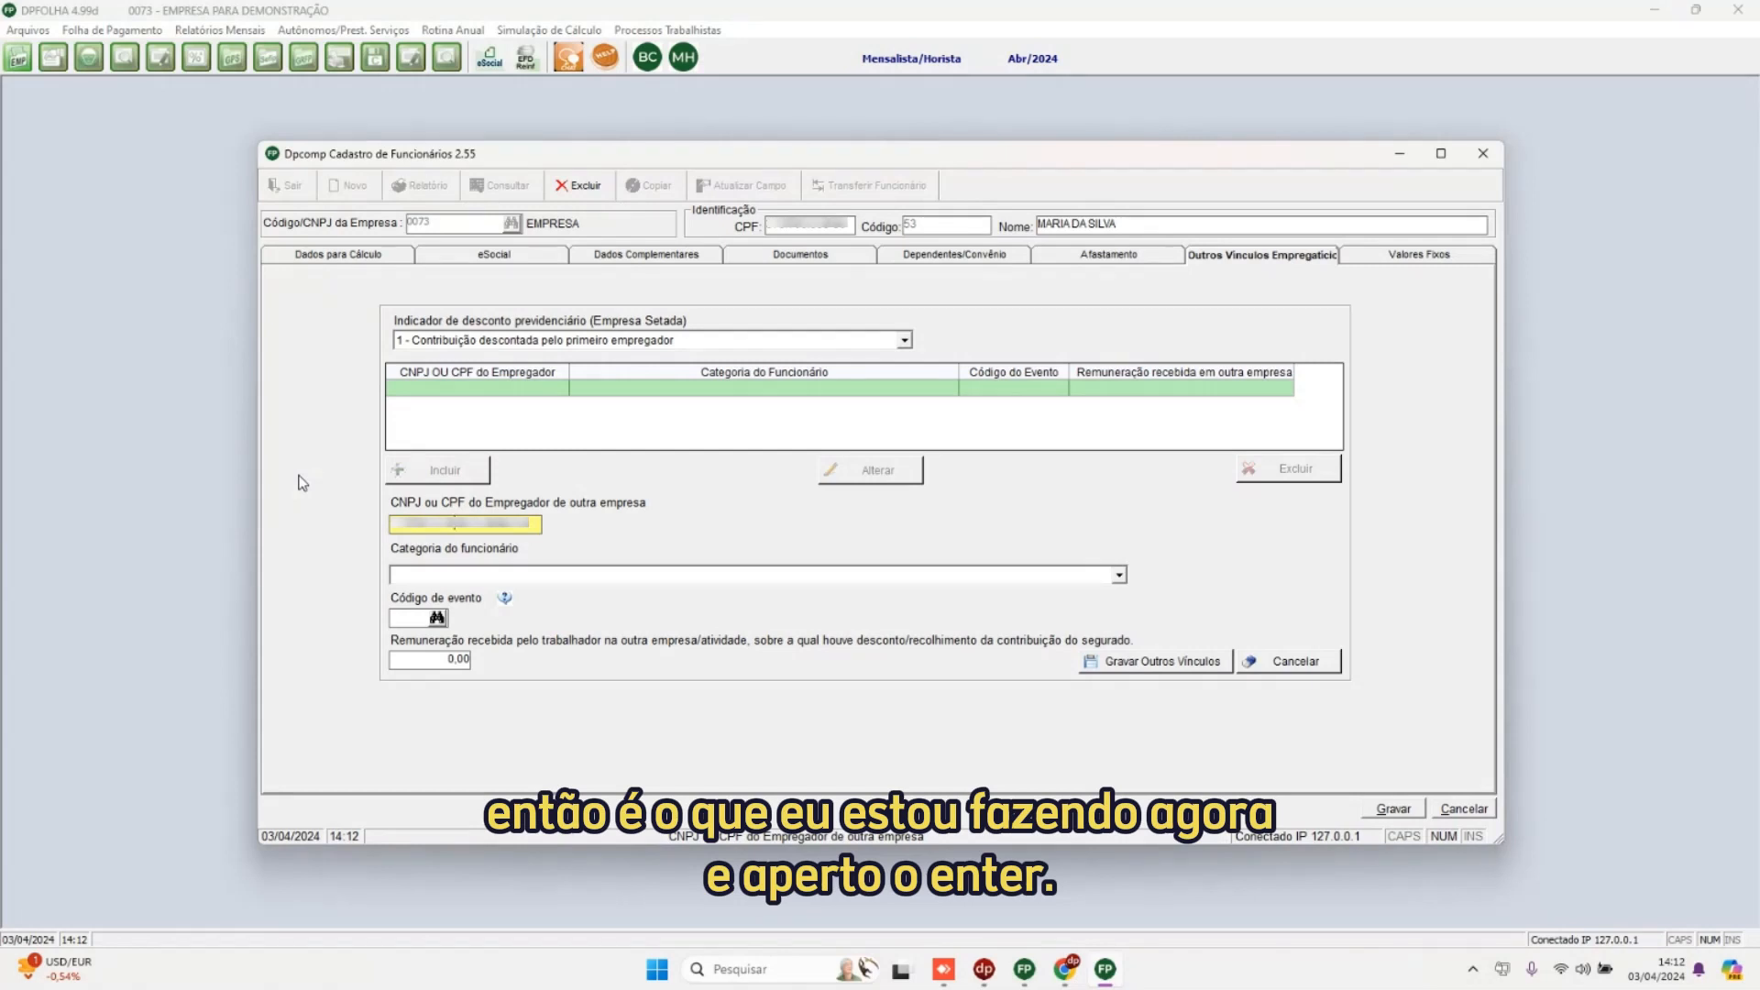
key("Return")
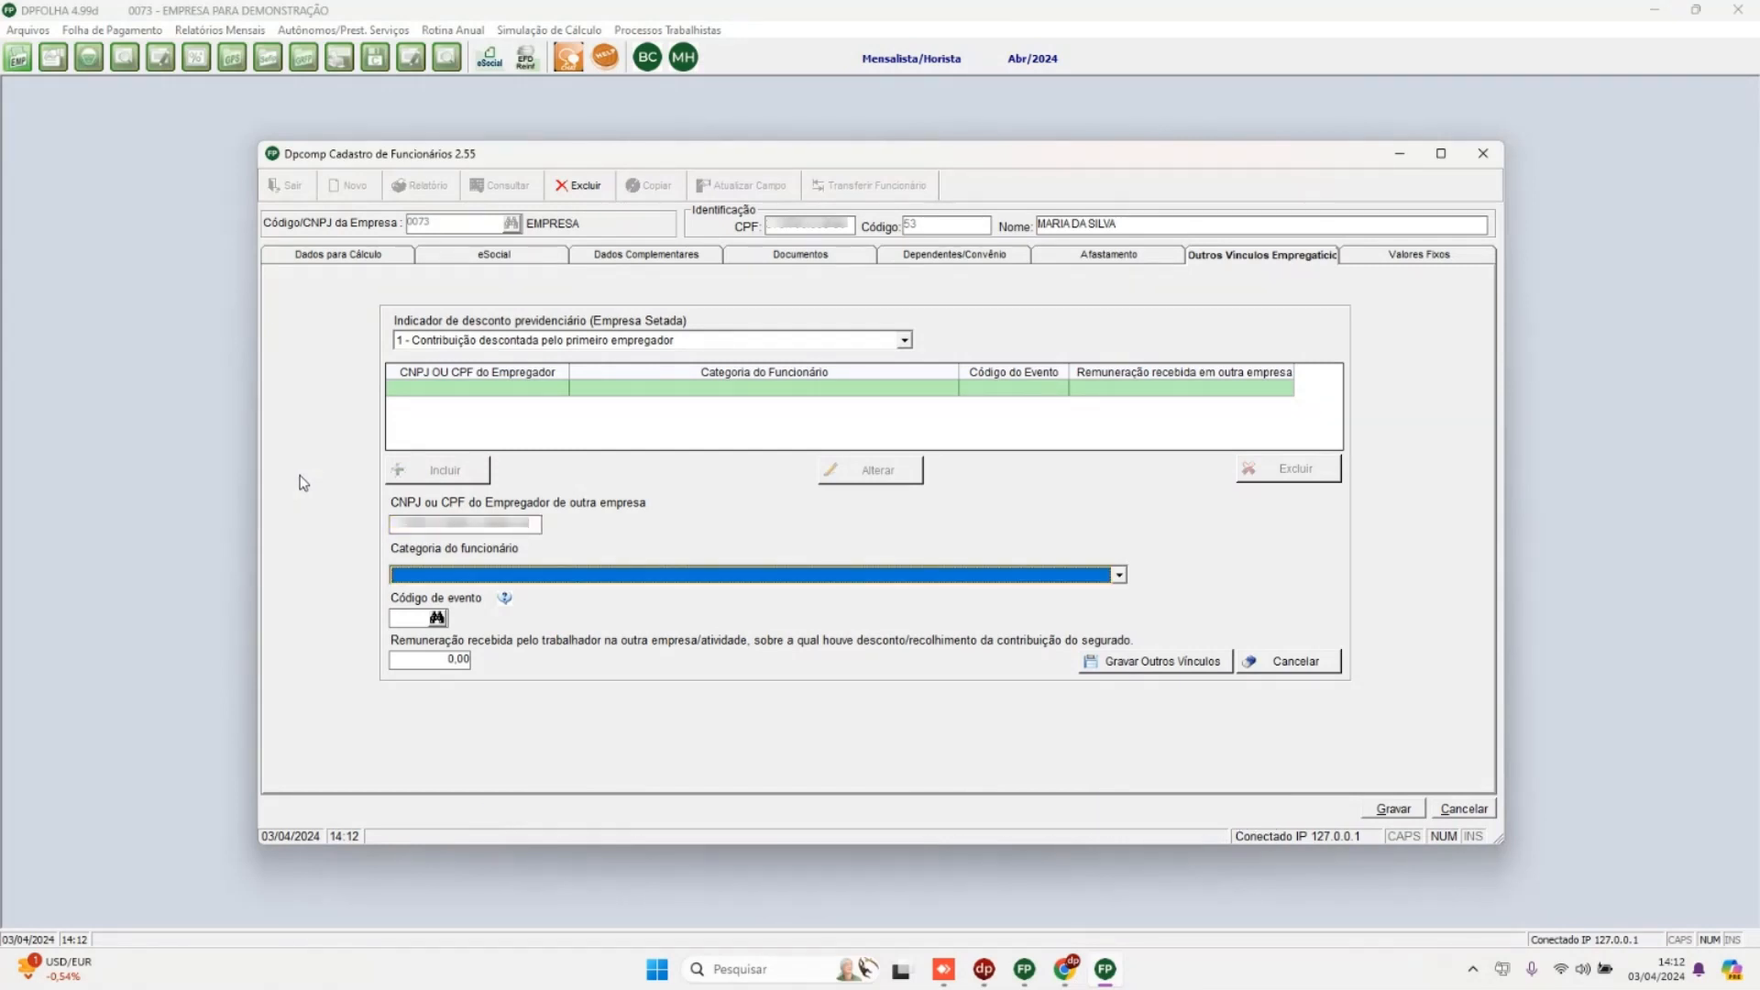
left_click(1120, 576)
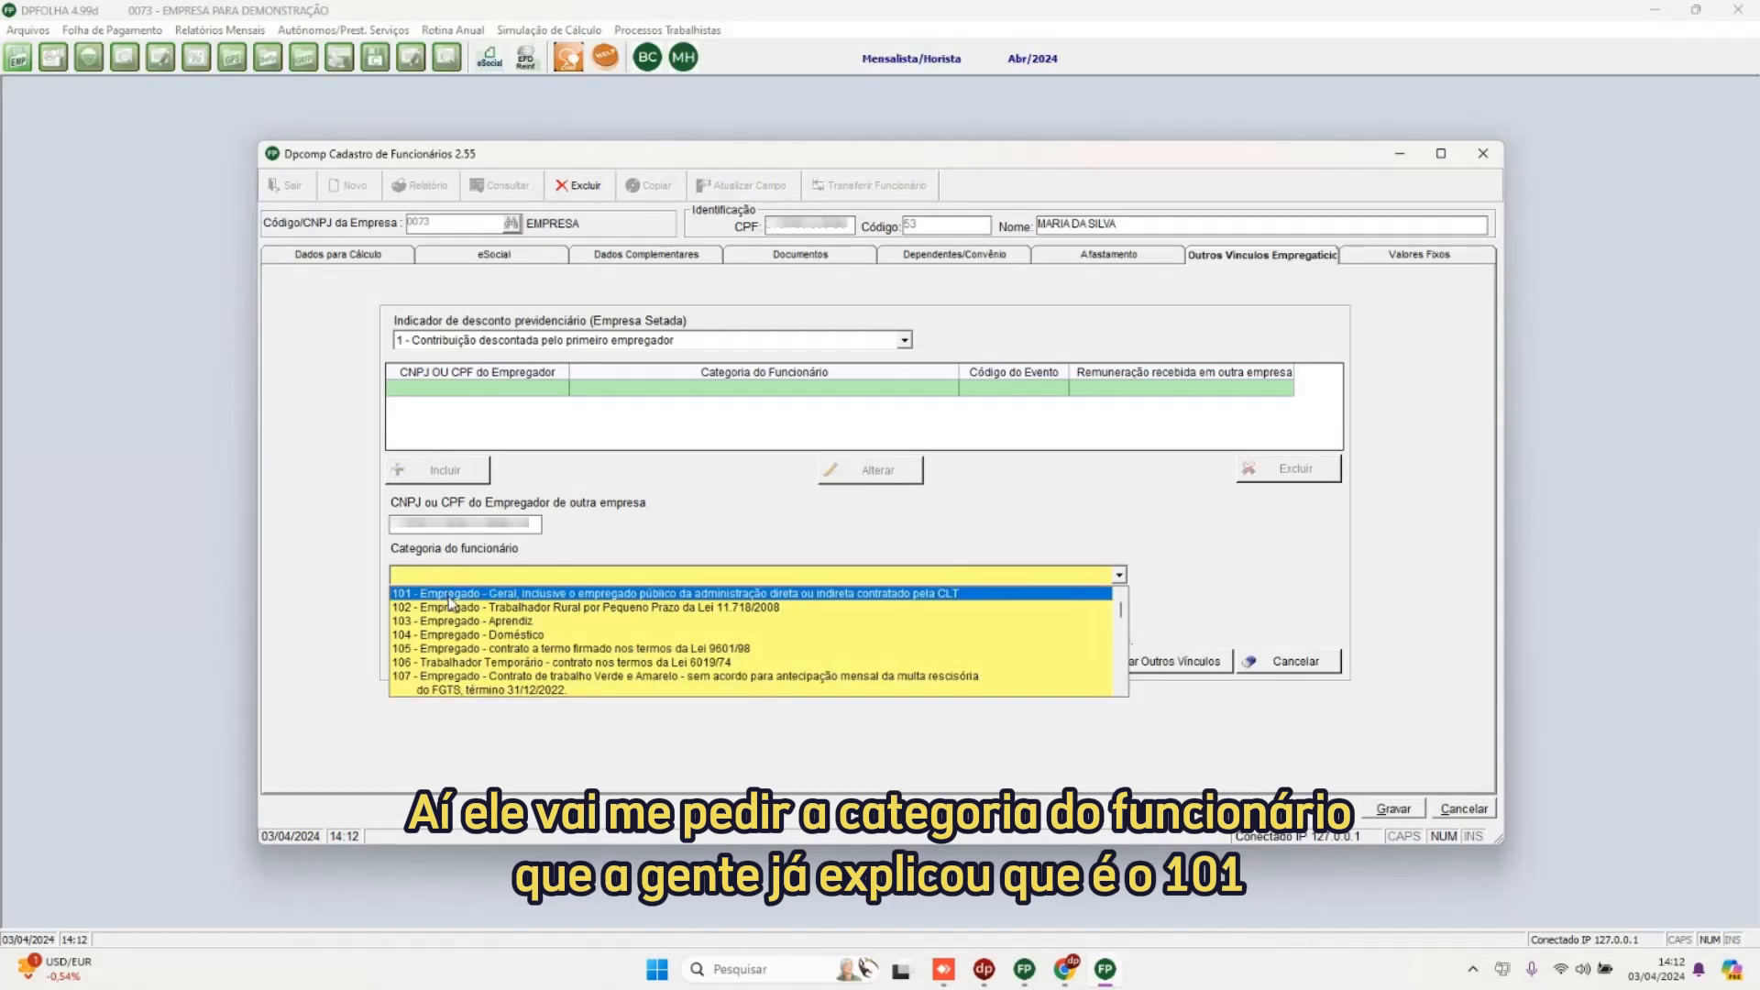
left_click(441, 595)
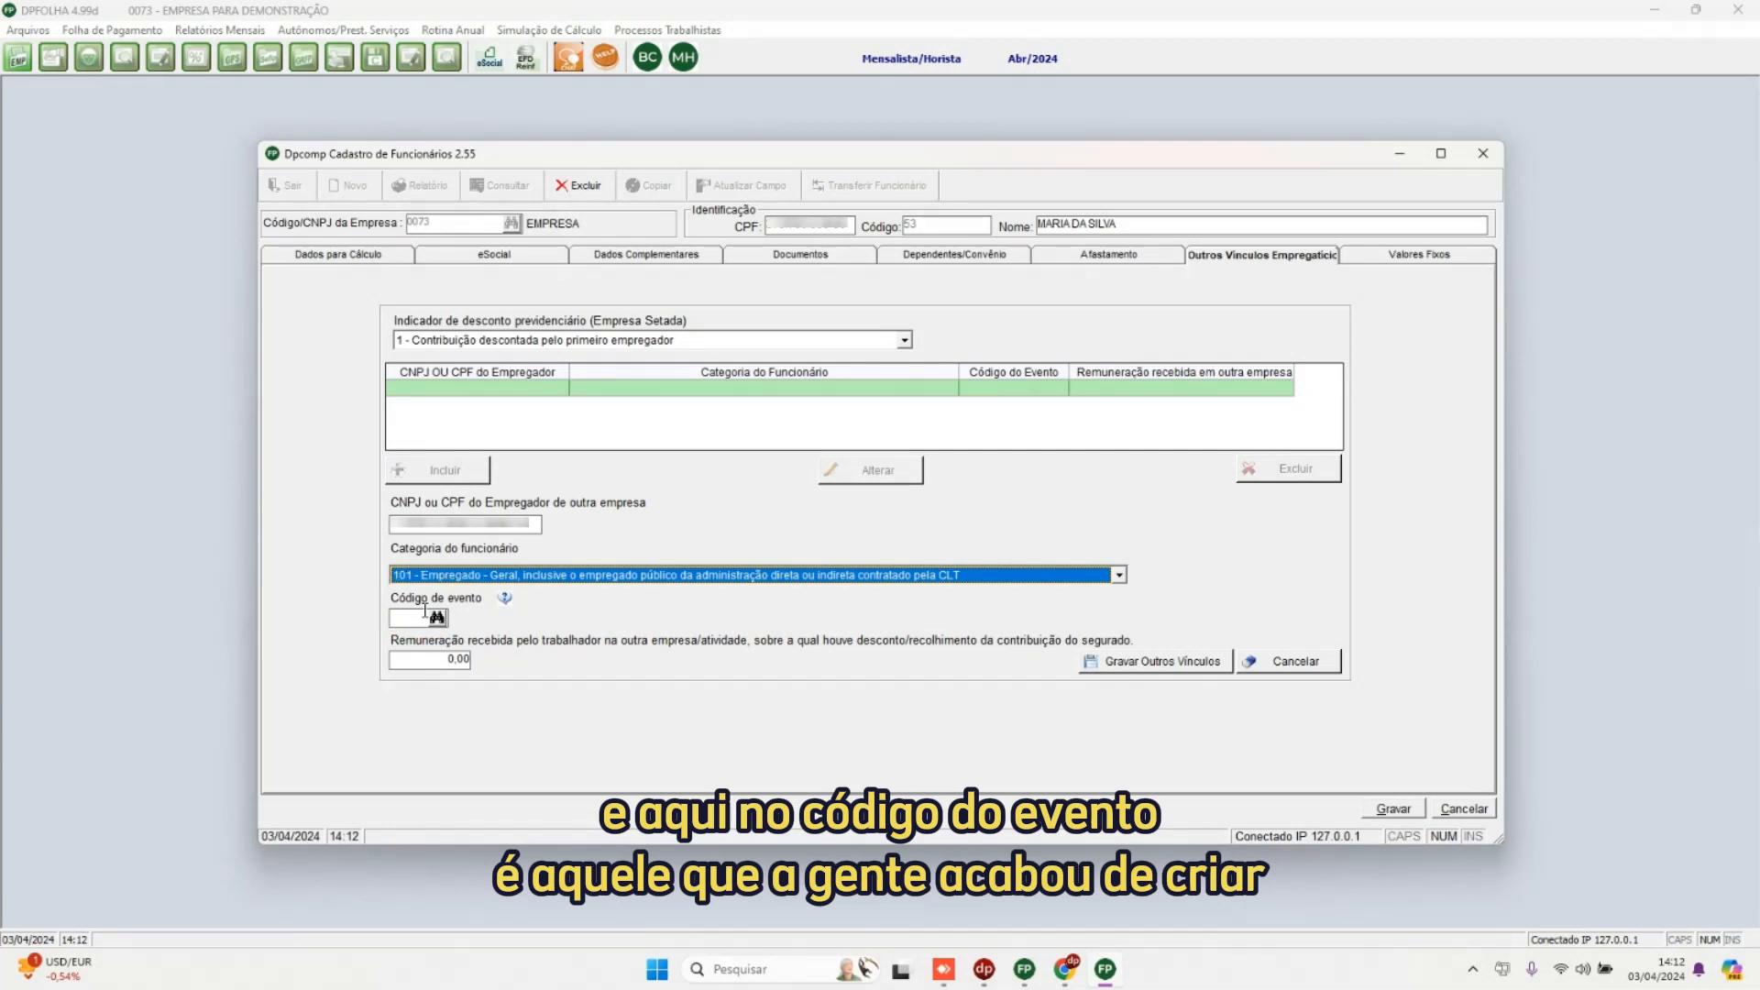
Give the other employer's link event code 406 and a received remuneration of 7.786,02, and save the link
left_click(424, 614)
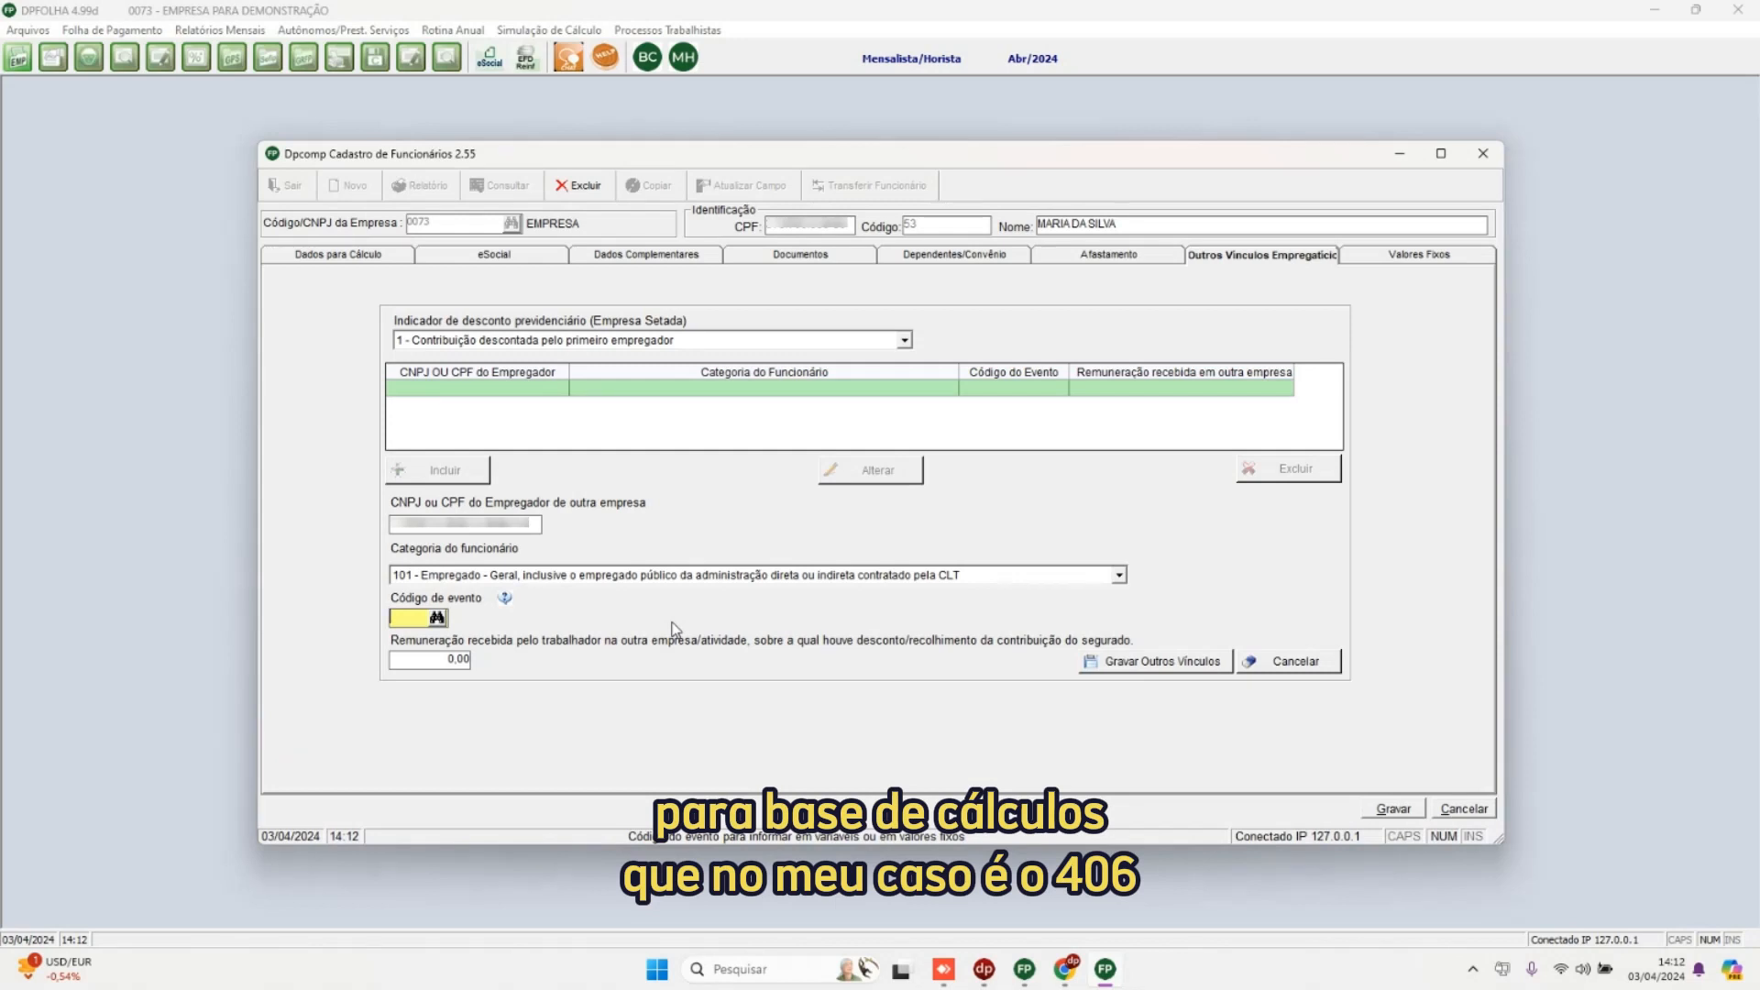
type("406")
key("Return")
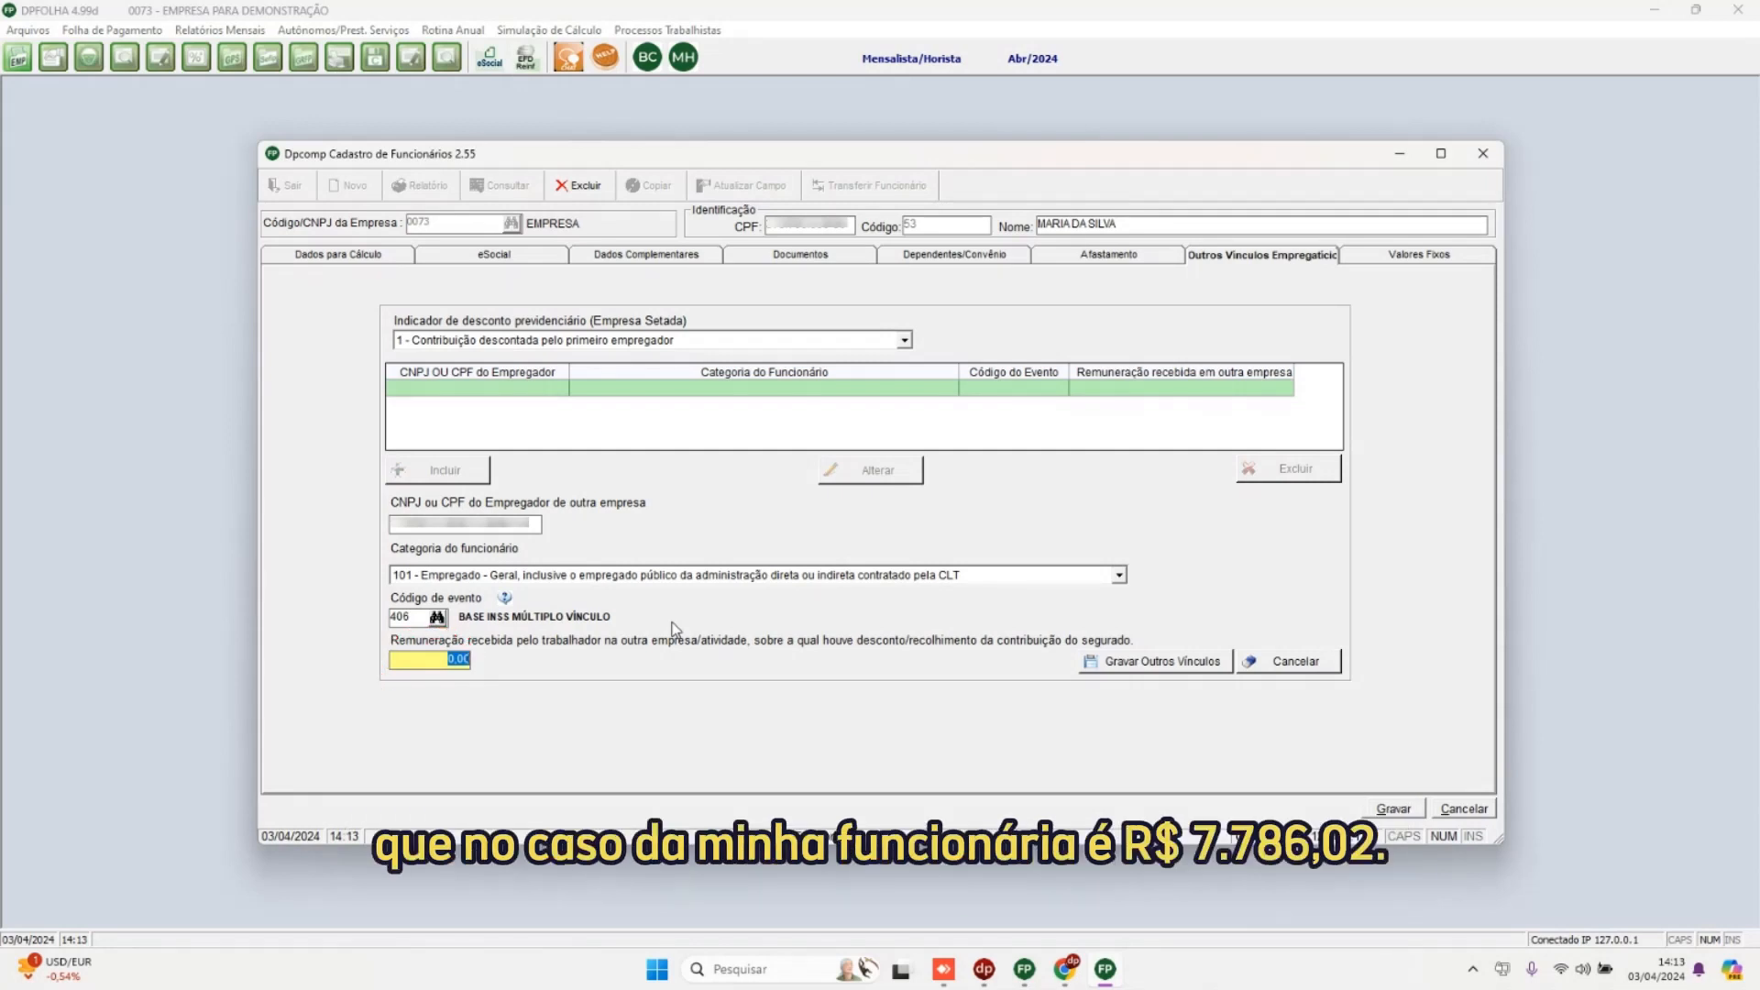
type("7.786,02")
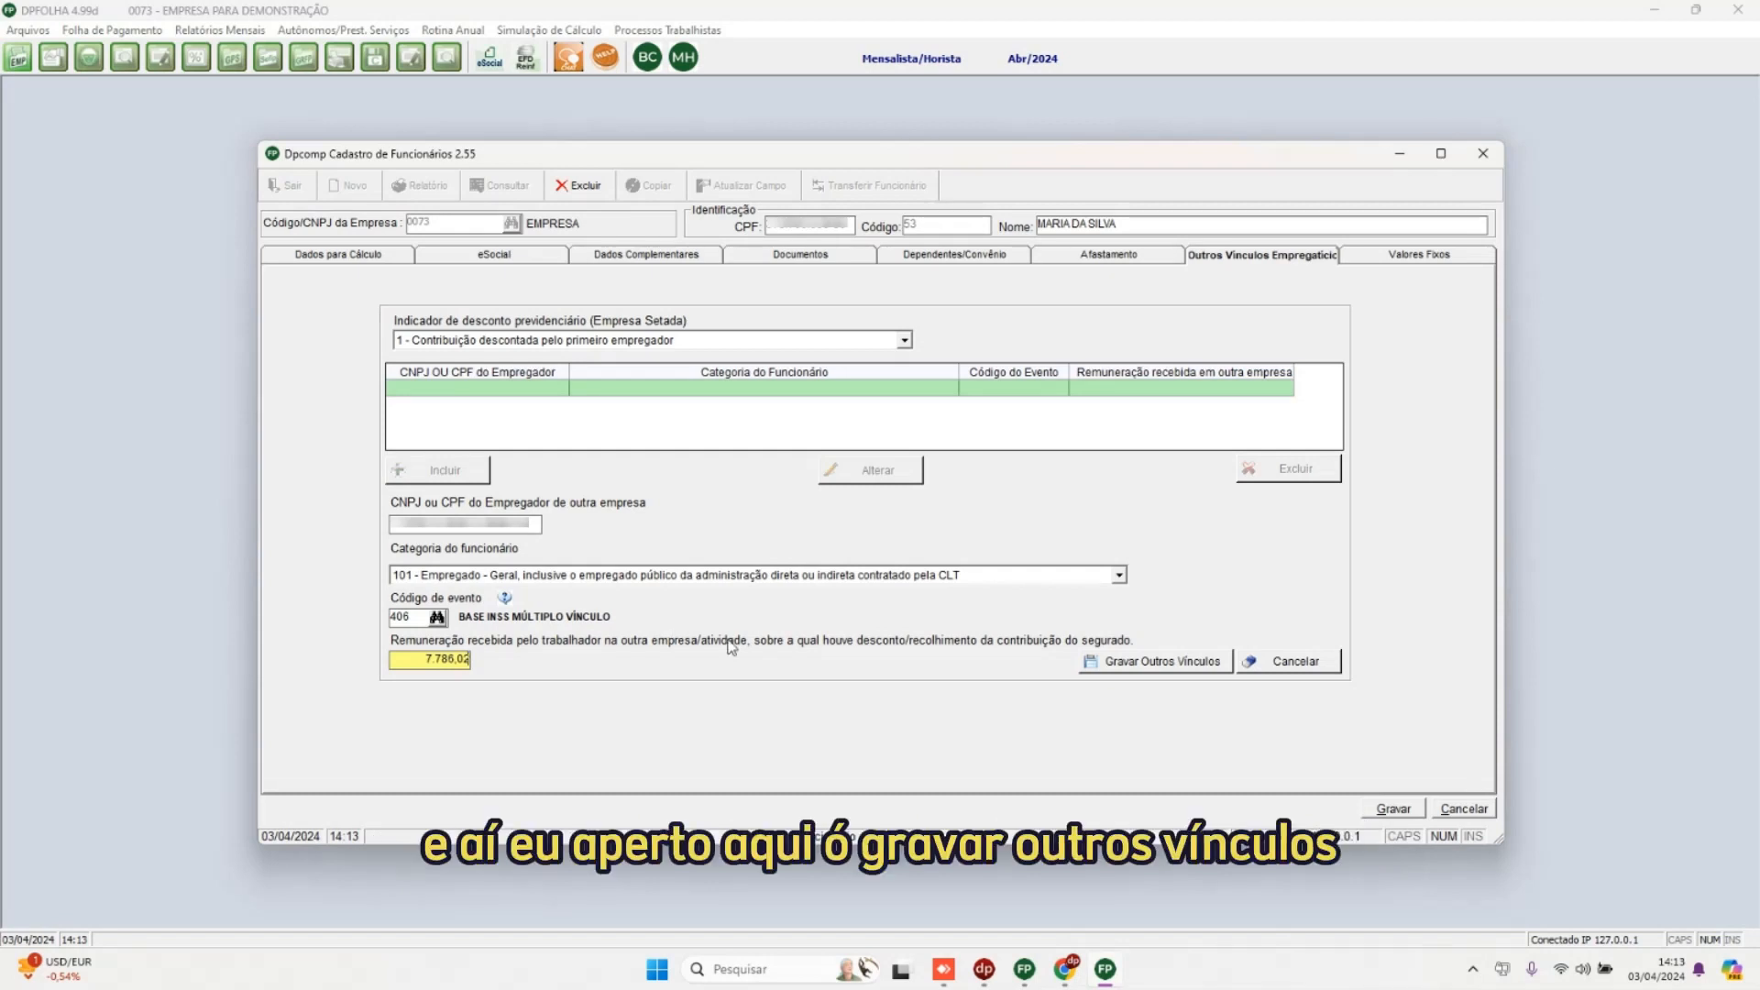
left_click(1158, 664)
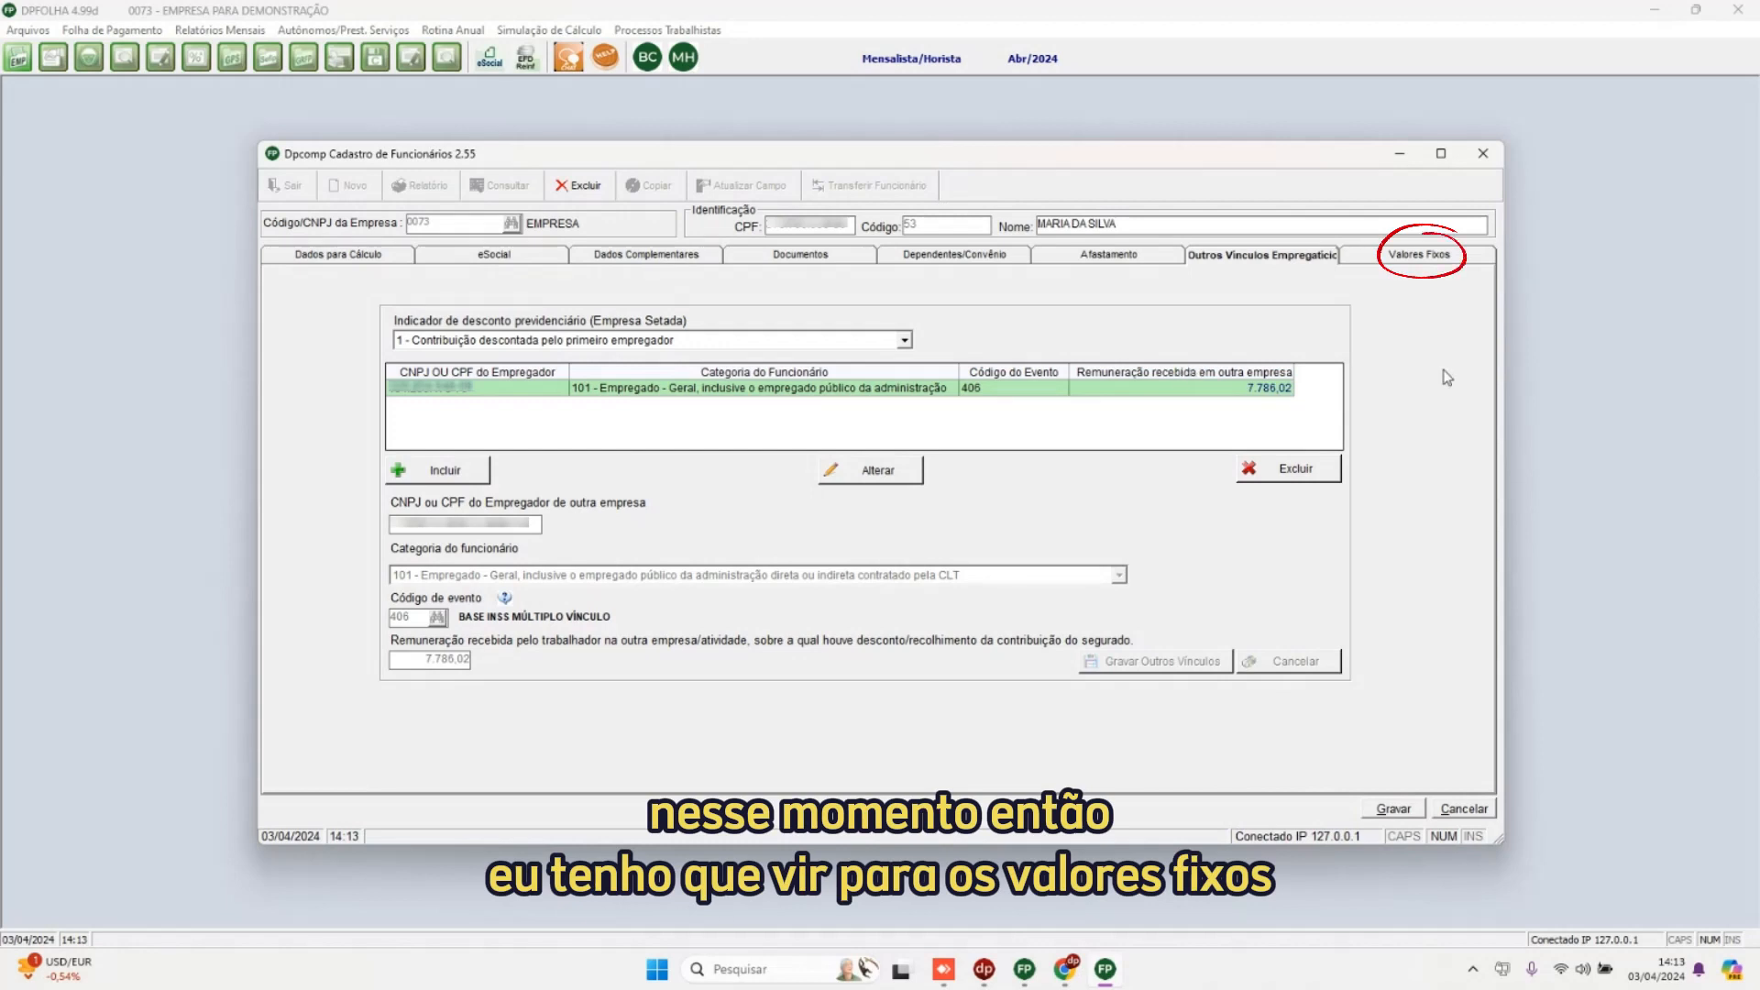
Add event 405 to the employee's fixed values (Valores Fixos do Funcionário)
left_click(1424, 257)
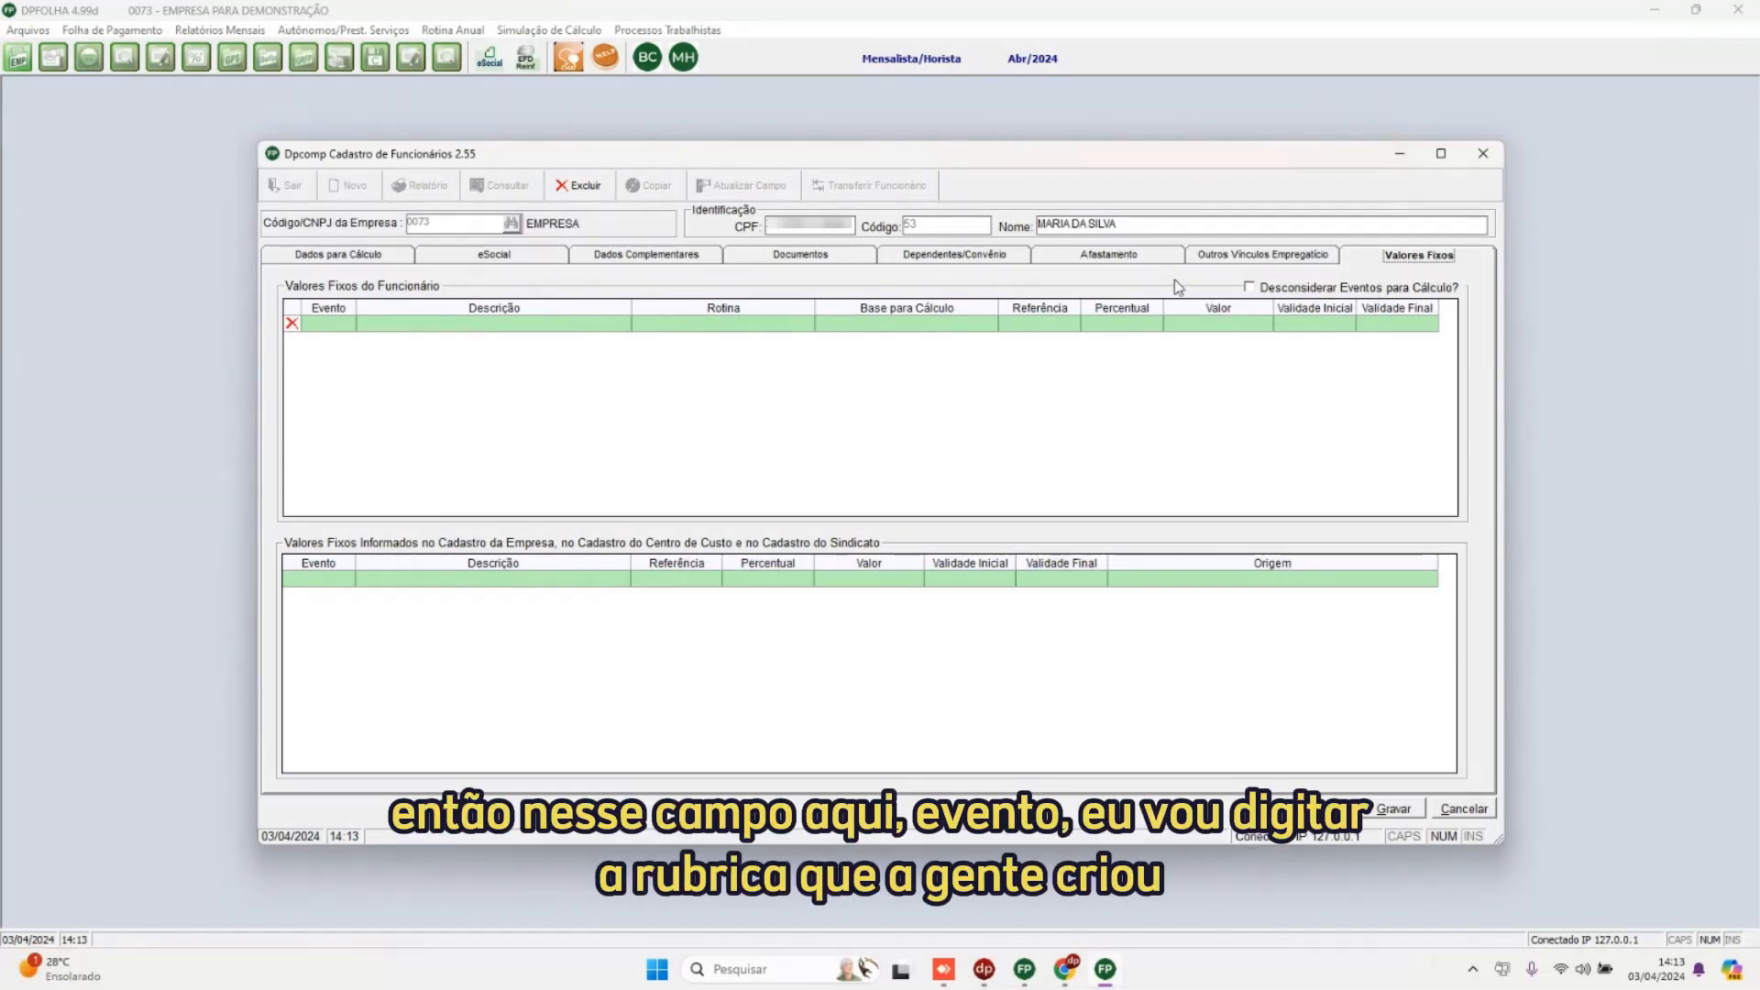
left_click(333, 324)
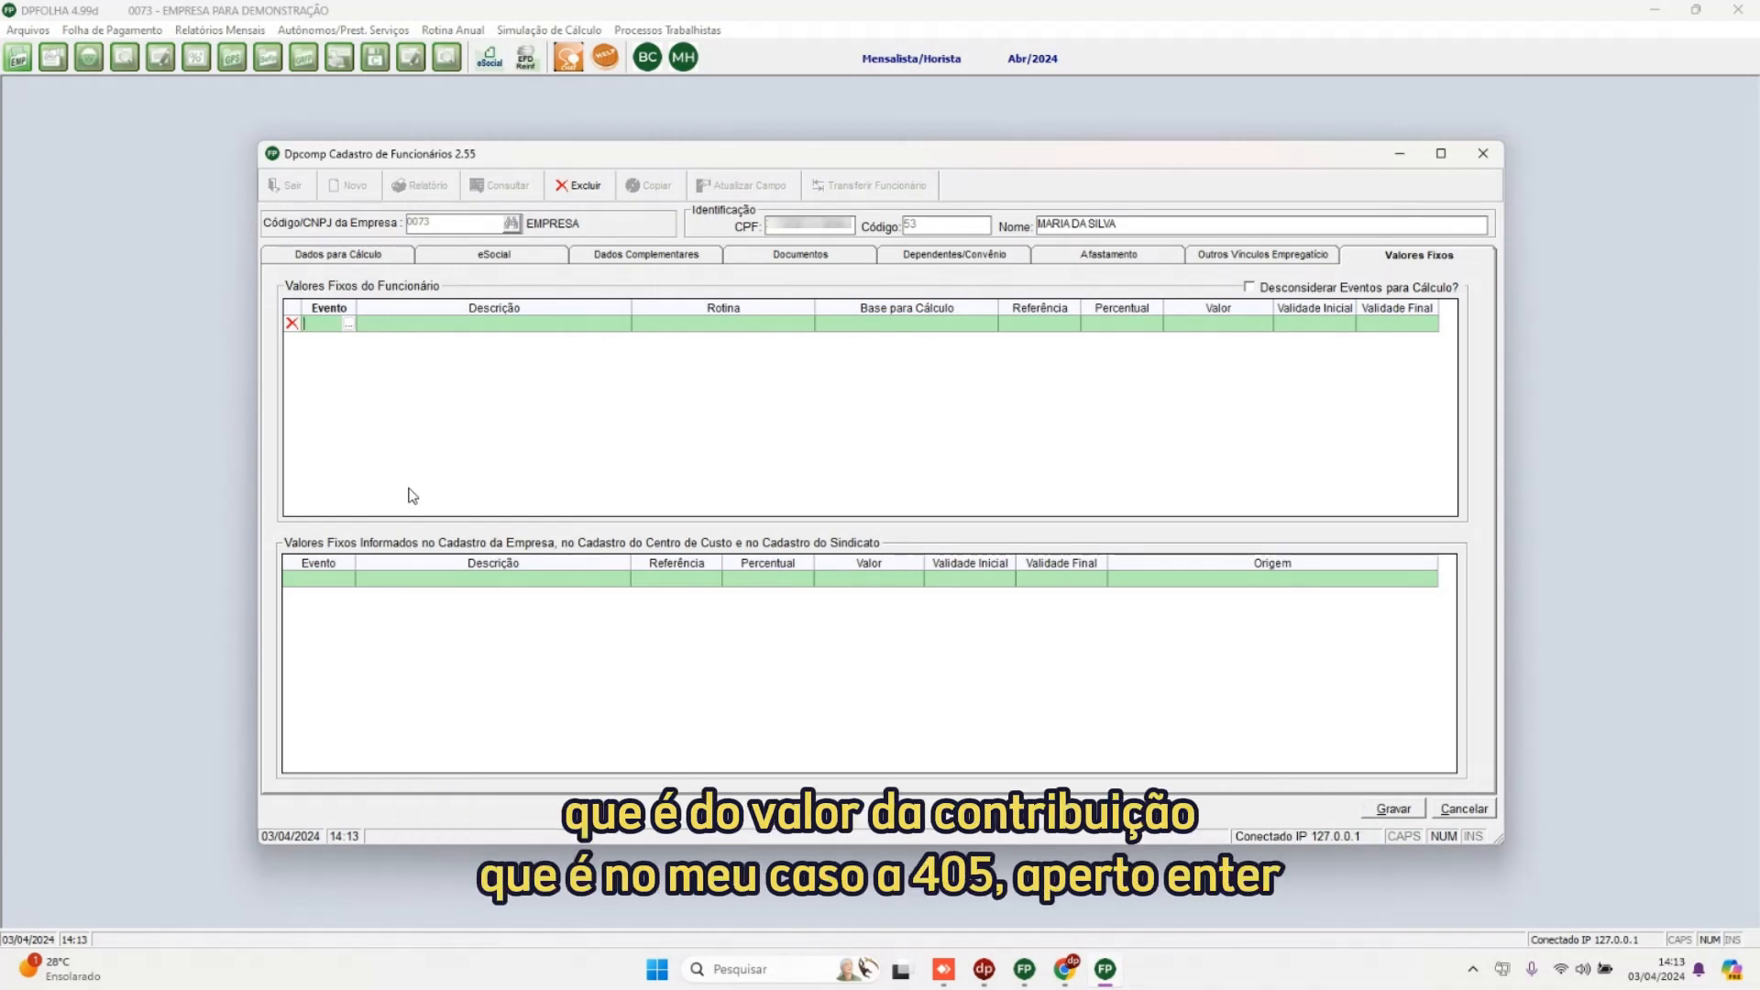
type("405")
key("Return")
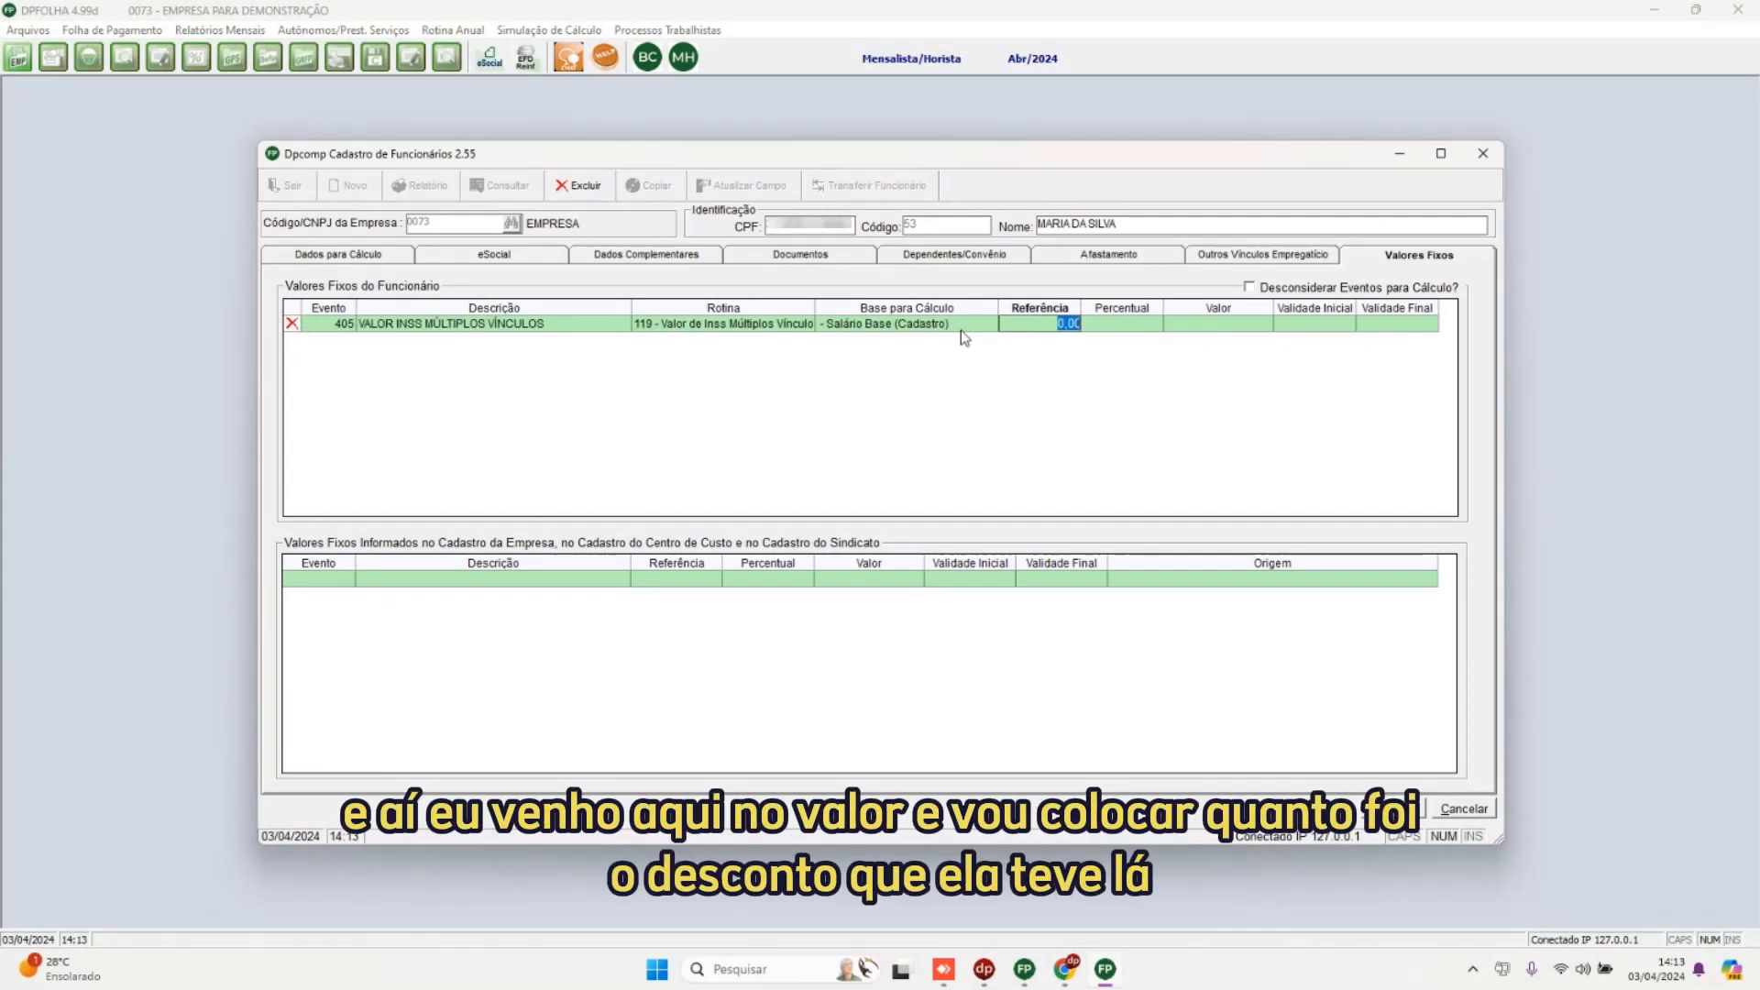
Set the value of fixed event 405 to 908,85, save the employee record and close the employee register
left_click(1235, 326)
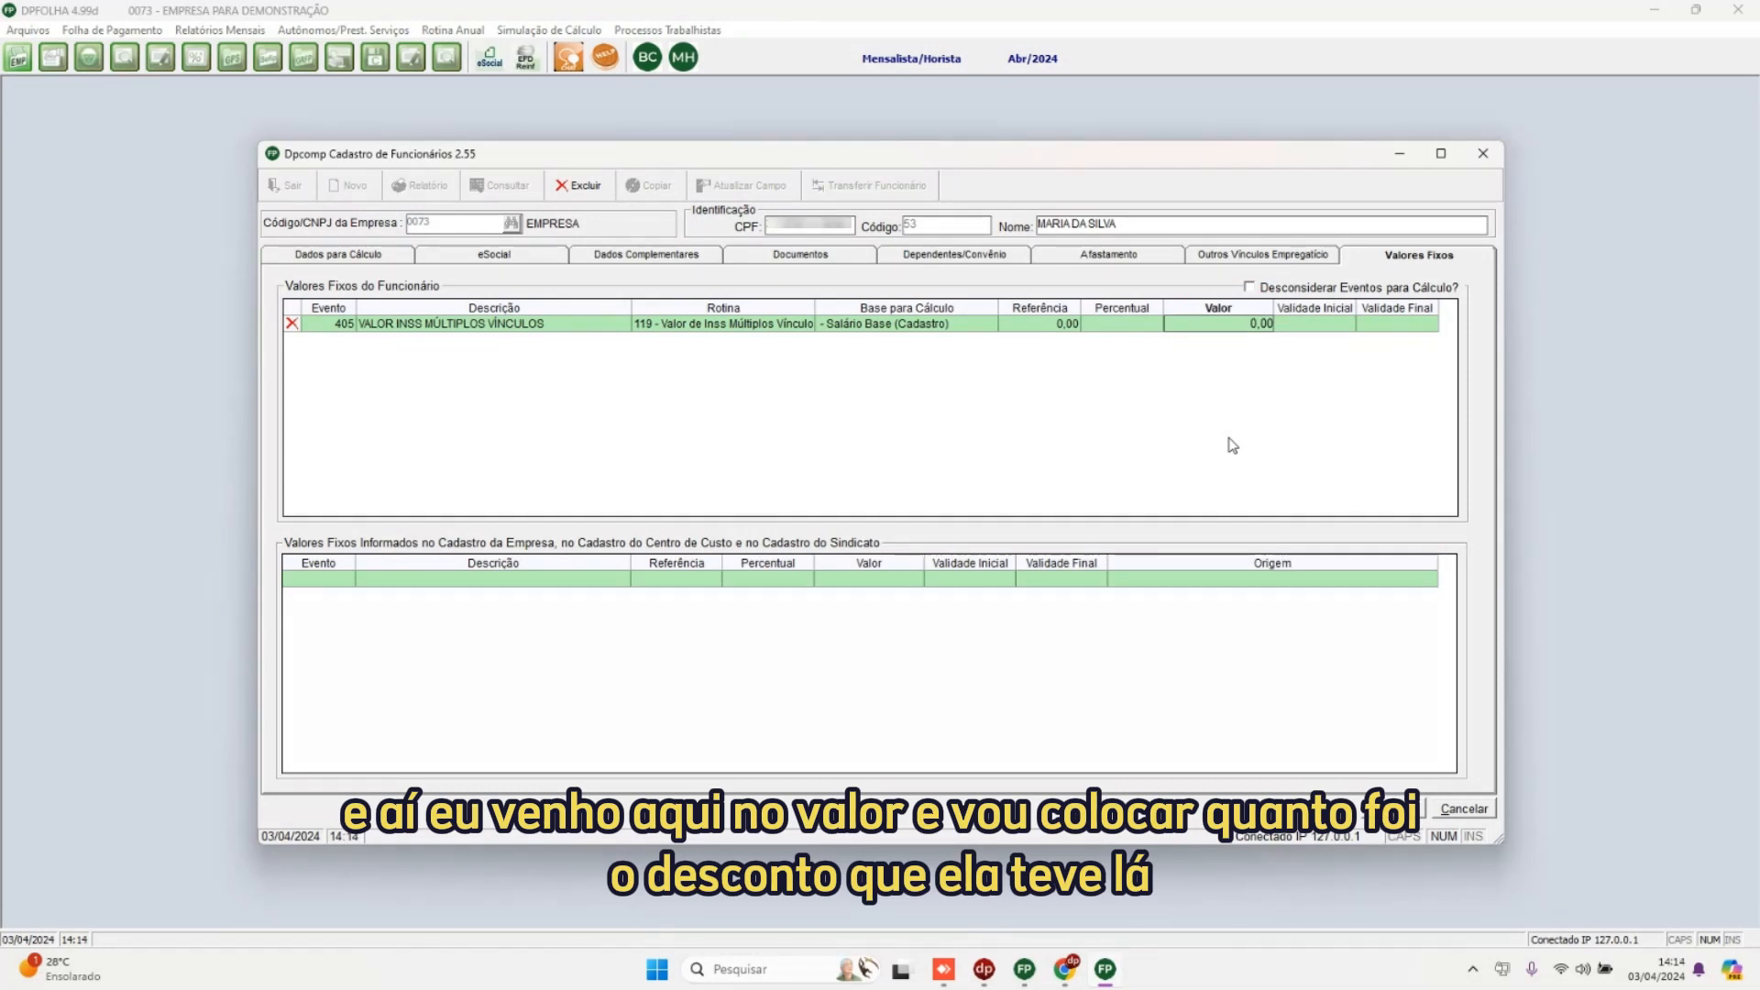
type("908")
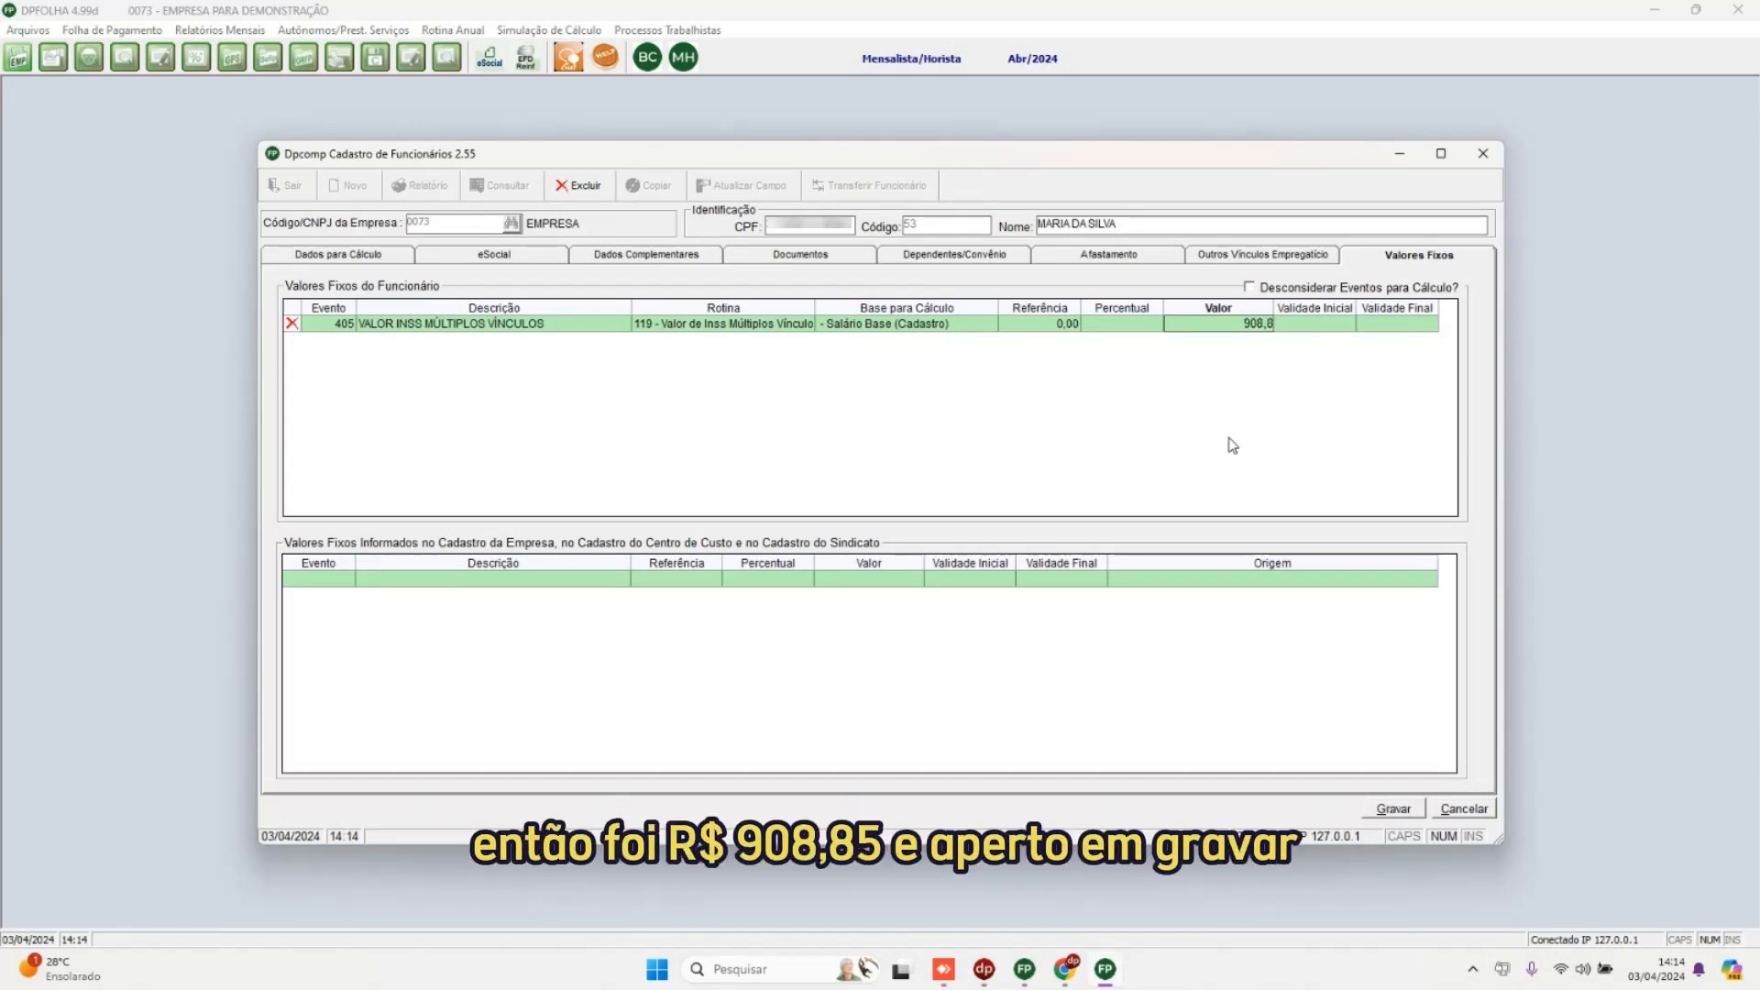
type(",85")
left_click(1397, 810)
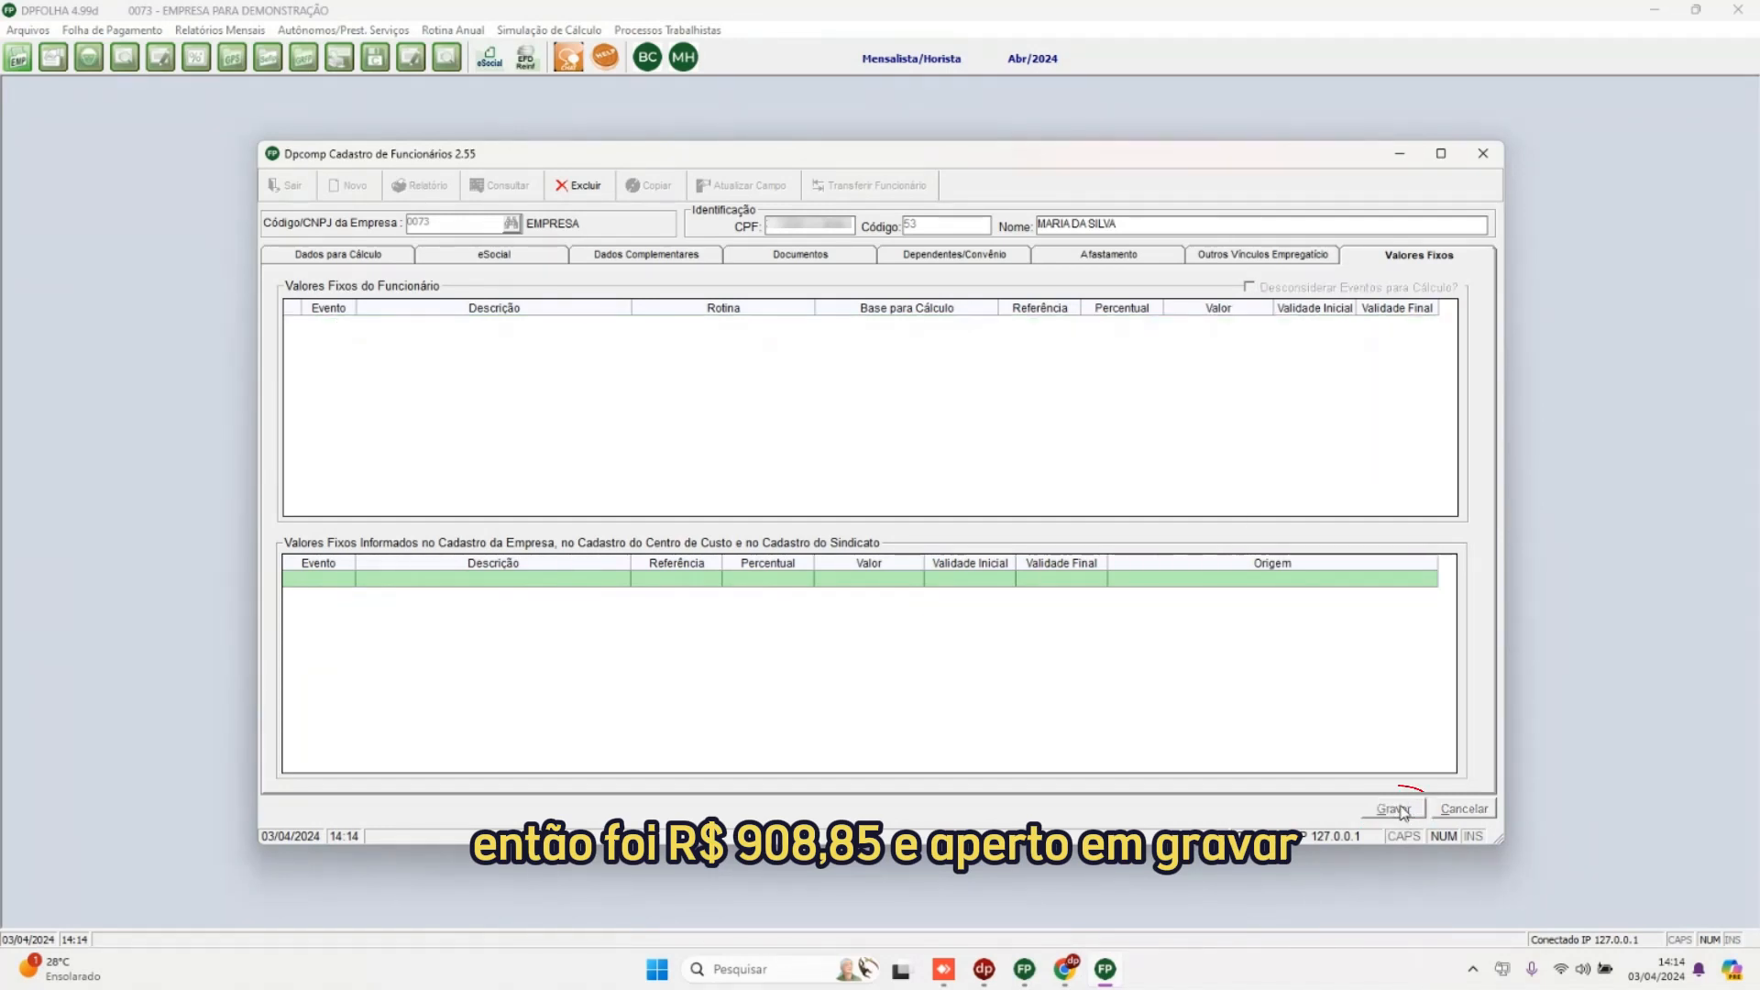
left_click(1484, 156)
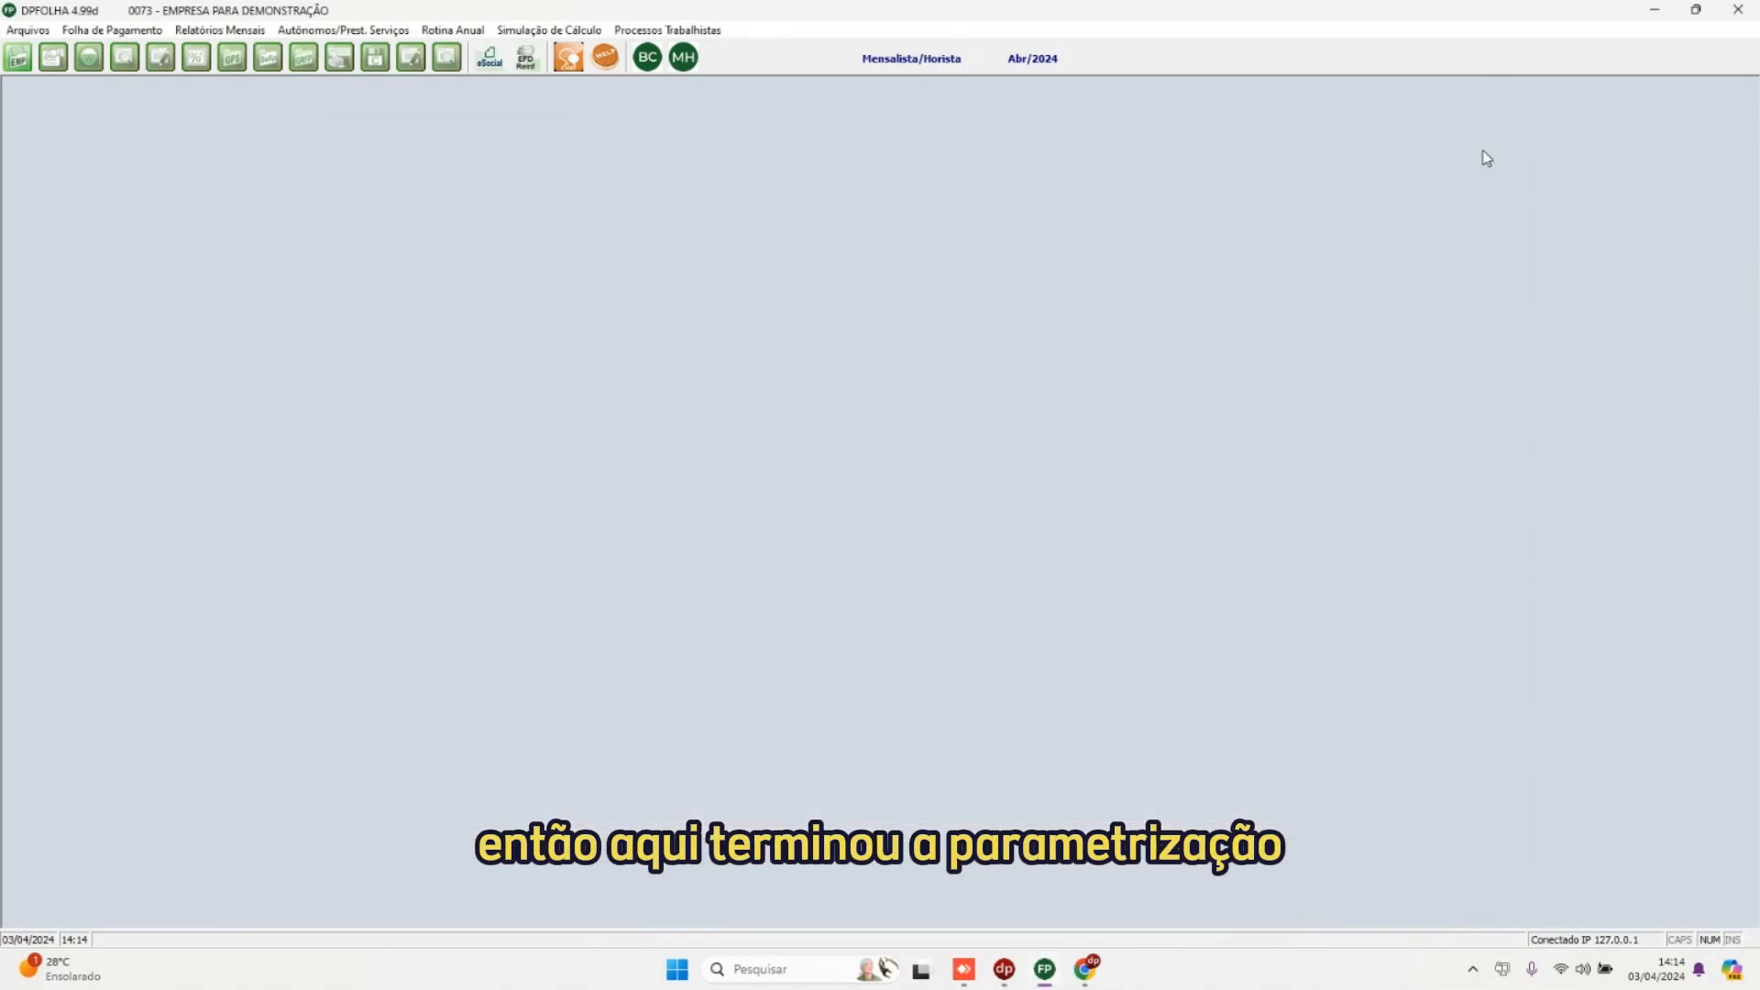